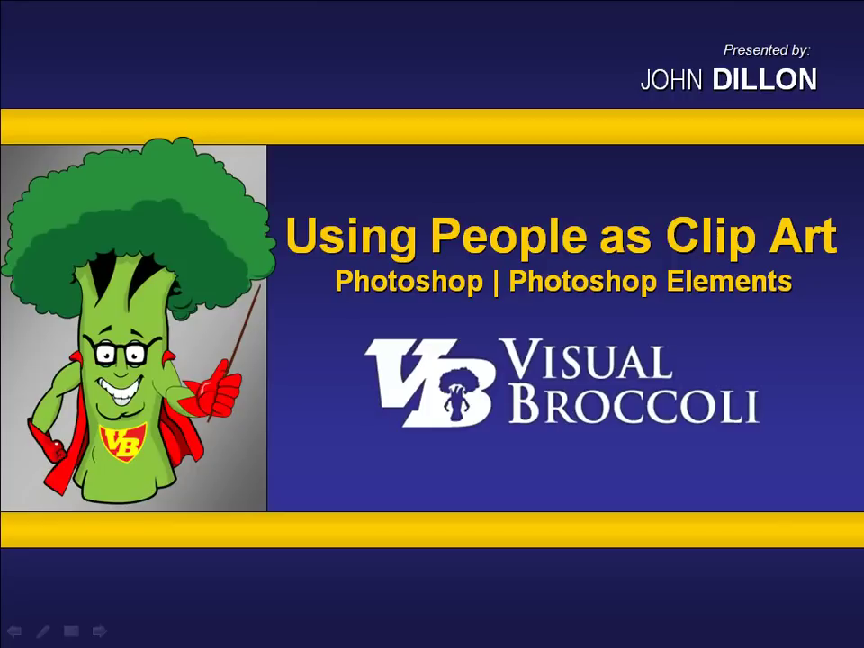
- Advance past The Passive Learner and The Active Learner slides to the two firefighter photos
{"action": "left_click", "coordinate": [606, 376]}
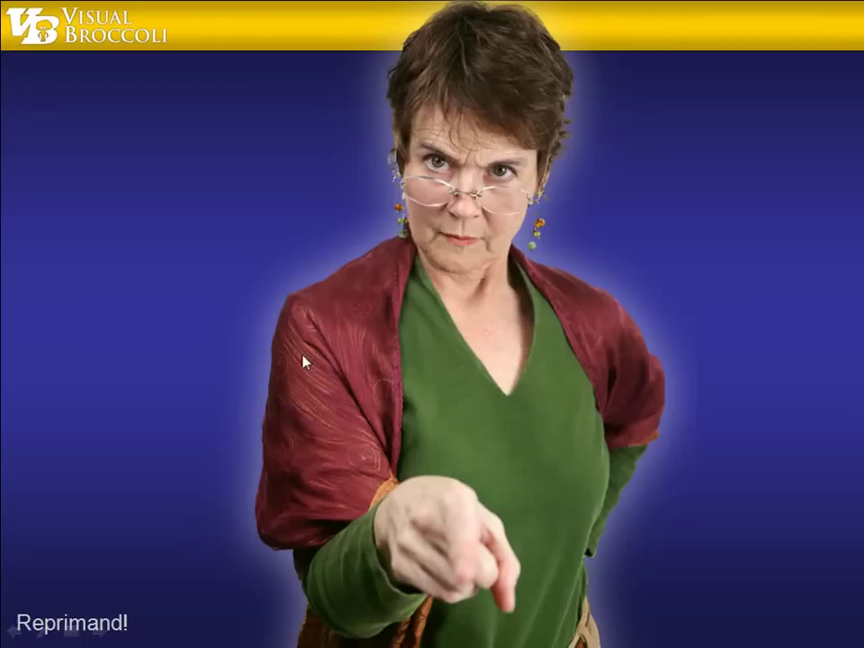
{"action": "left_click", "coordinate": [179, 370]}
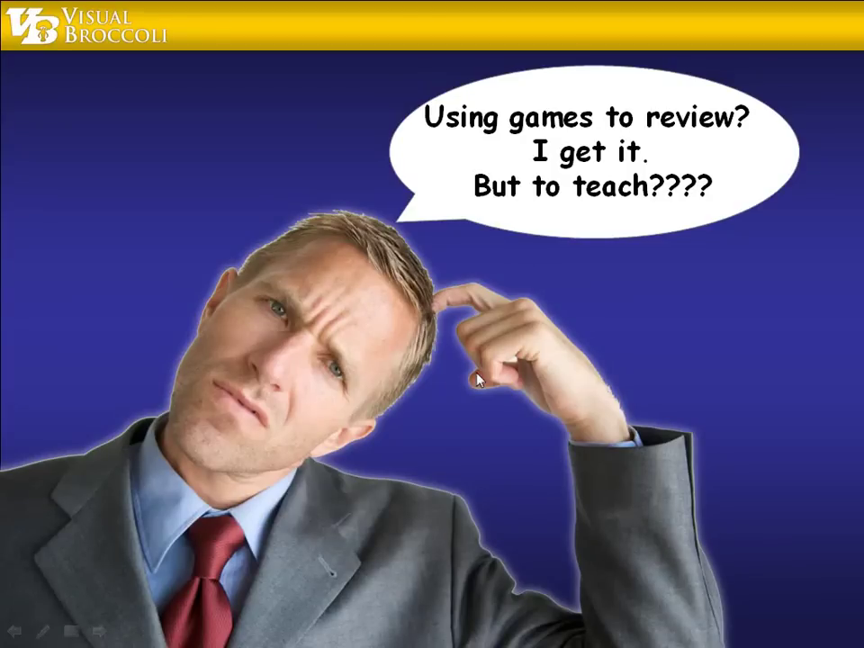
{"action": "left_click", "coordinate": [535, 381]}
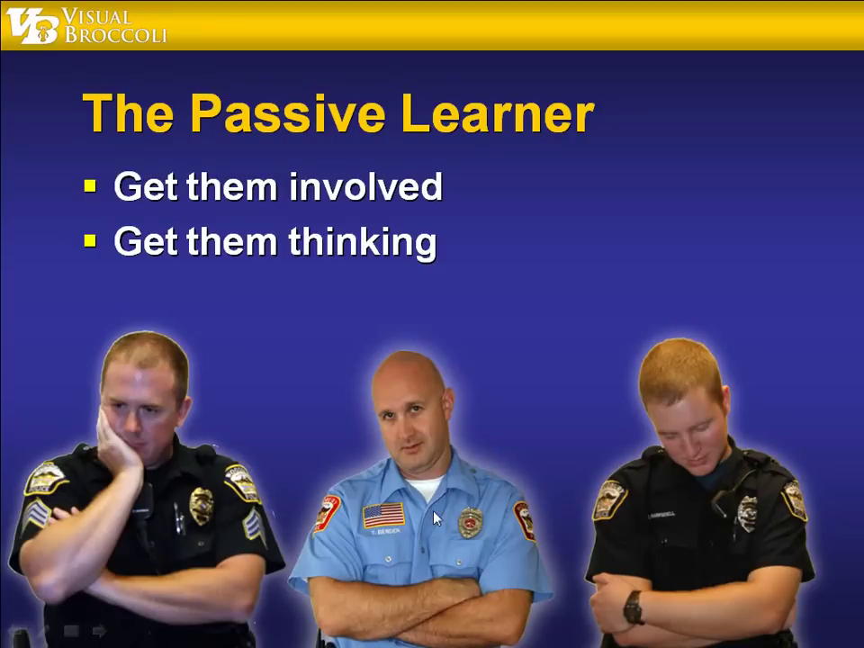
{"action": "left_click", "coordinate": [140, 525]}
{"action": "left_click", "coordinate": [281, 494]}
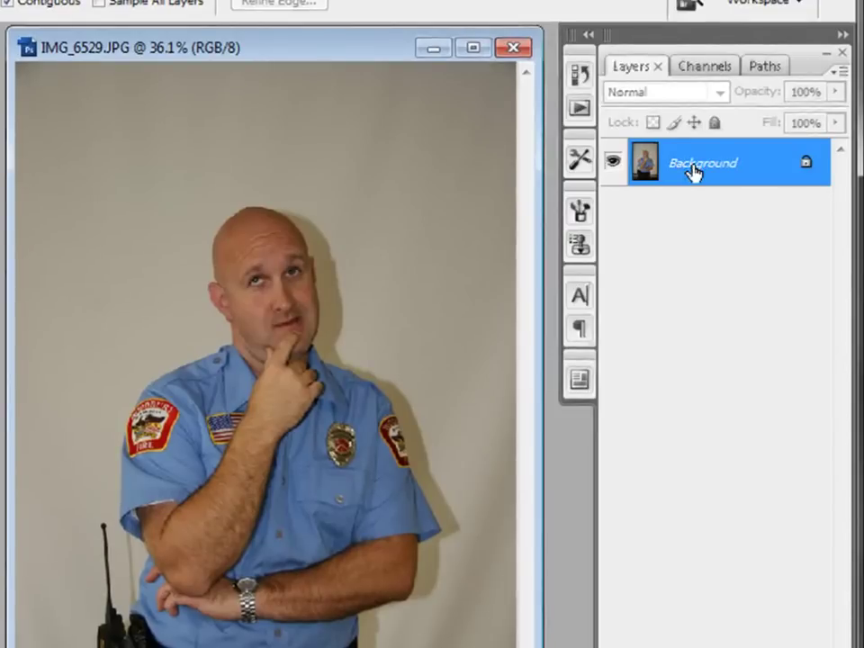
- Convert the locked Background into a regular layer named Talent
{"action": "double_click", "coordinate": [693, 173]}
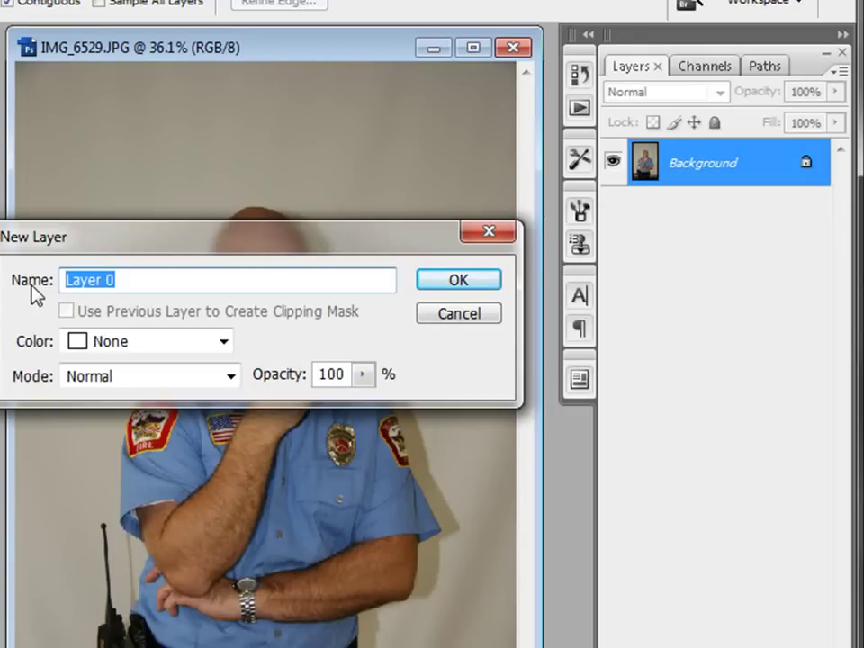
{"action": "type", "text": "Talent"}
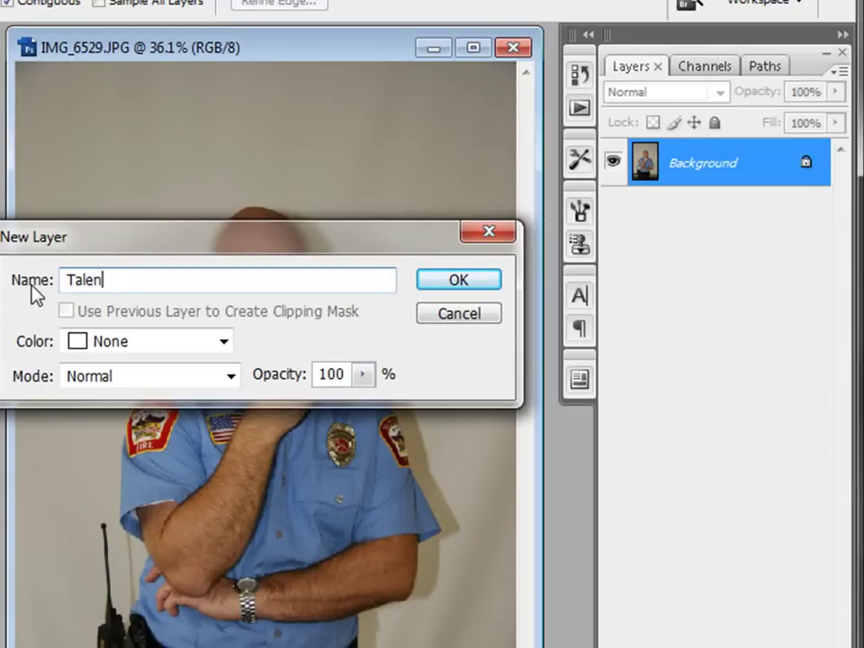
{"action": "left_click", "coordinate": [456, 290]}
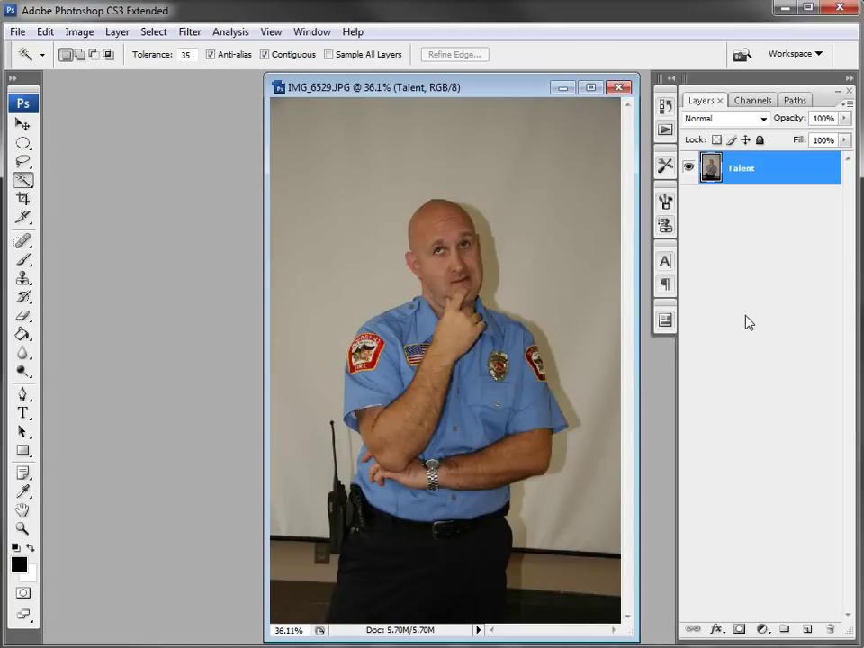
- Add a layer mask to the Talent layer and pick the Quick Selection Tool
{"action": "left_click", "coordinate": [738, 631]}
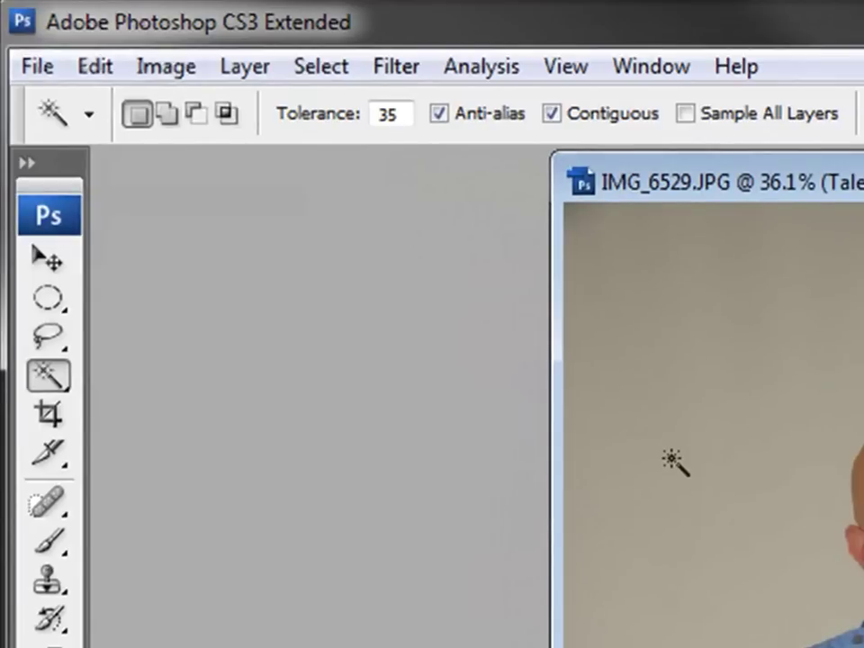
{"action": "left_click", "coordinate": [51, 376]}
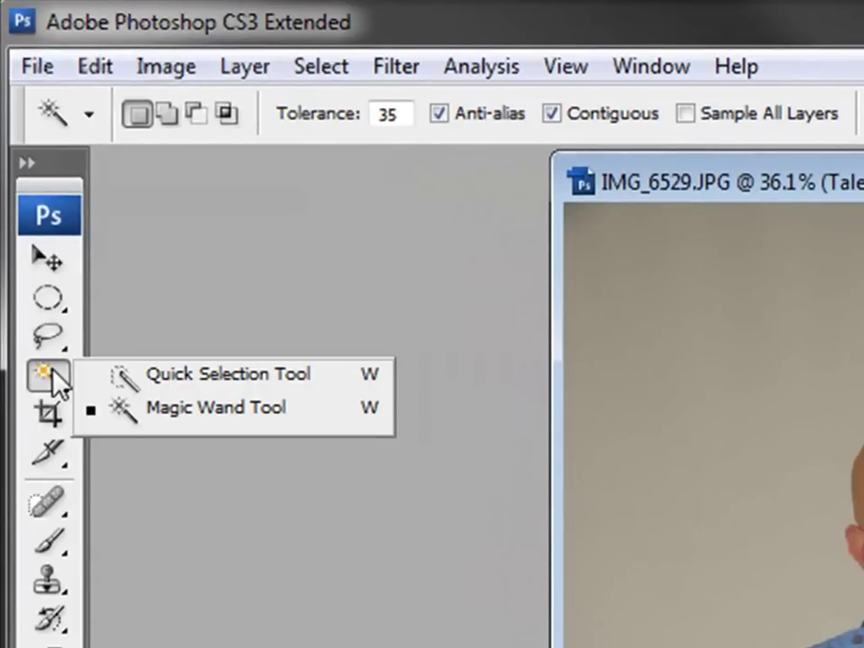
{"action": "left_click", "coordinate": [155, 376]}
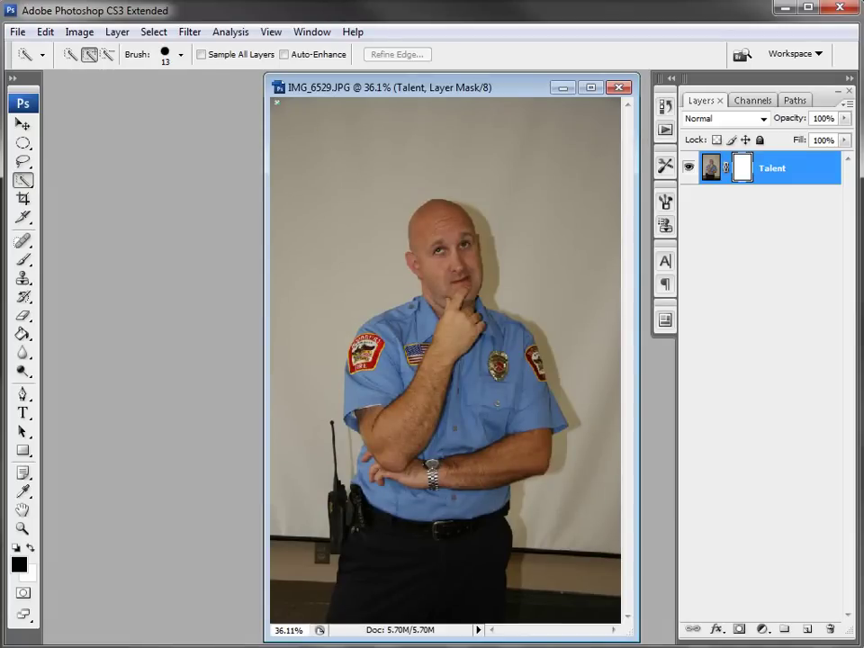
- Paint a quick selection across the whole background around the firefighter
{"action": "left_click_drag", "start_coordinate": [277, 102], "coordinate": [355, 230]}
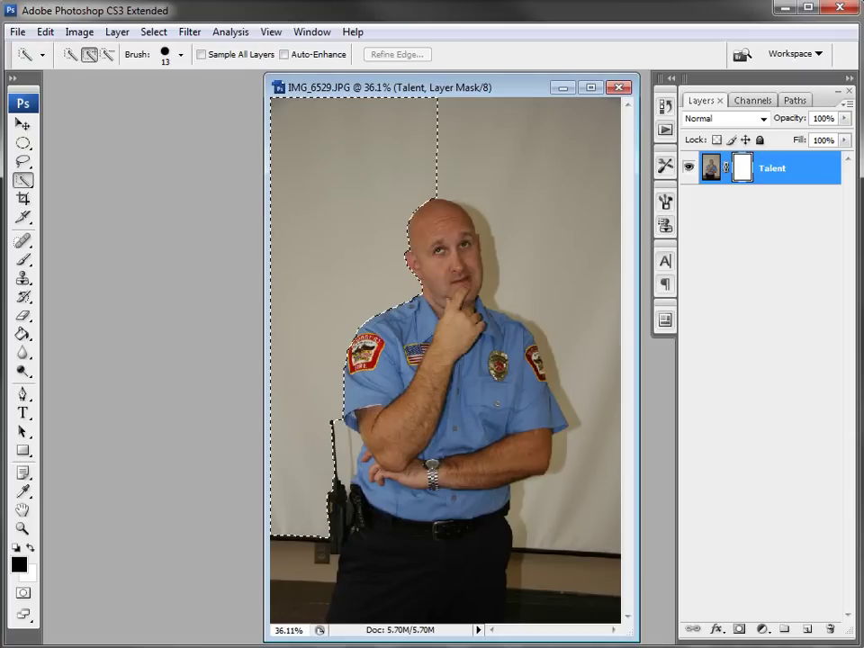
{"action": "mouse_move", "coordinate": [328, 94]}
{"action": "left_mouse_down"}
{"action": "mouse_move", "coordinate": [509, 161]}
{"action": "mouse_move", "coordinate": [550, 191]}
{"action": "left_mouse_up"}
{"action": "mouse_move", "coordinate": [571, 233]}
{"action": "left_mouse_down"}
{"action": "mouse_move", "coordinate": [599, 359]}
{"action": "mouse_move", "coordinate": [603, 320]}
{"action": "left_mouse_up"}
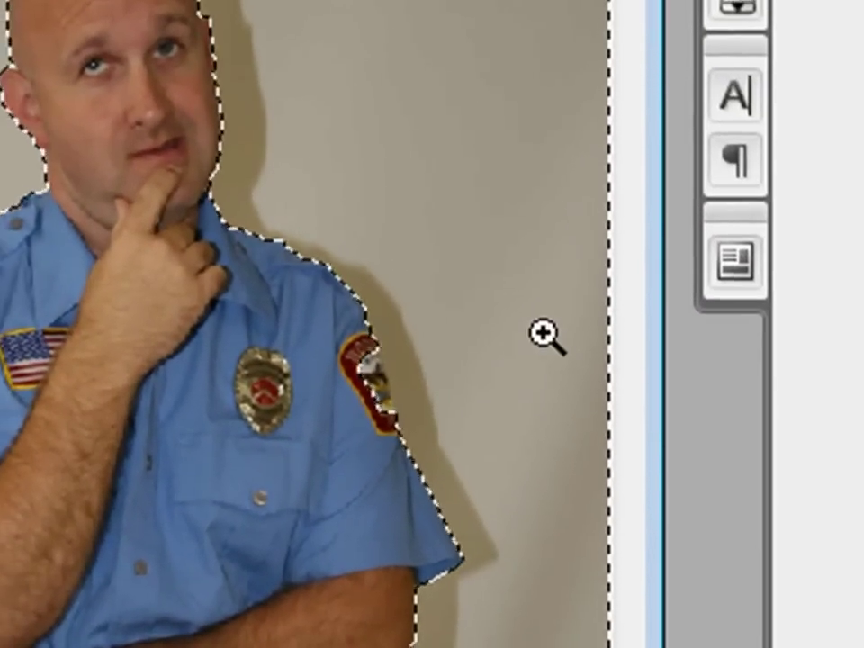
- Zoom in, subtract the shoulder patch from the selection, and check the forearm and antenna edges
{"action": "left_click_drag", "start_coordinate": [546, 334], "coordinate": [314, 496]}
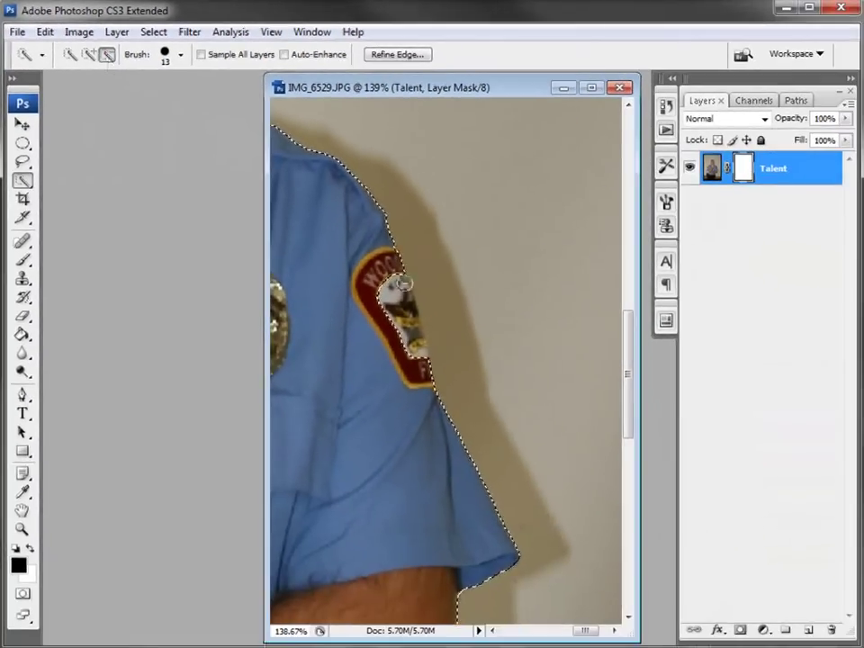
{"action": "left_click", "coordinate": [396, 282]}
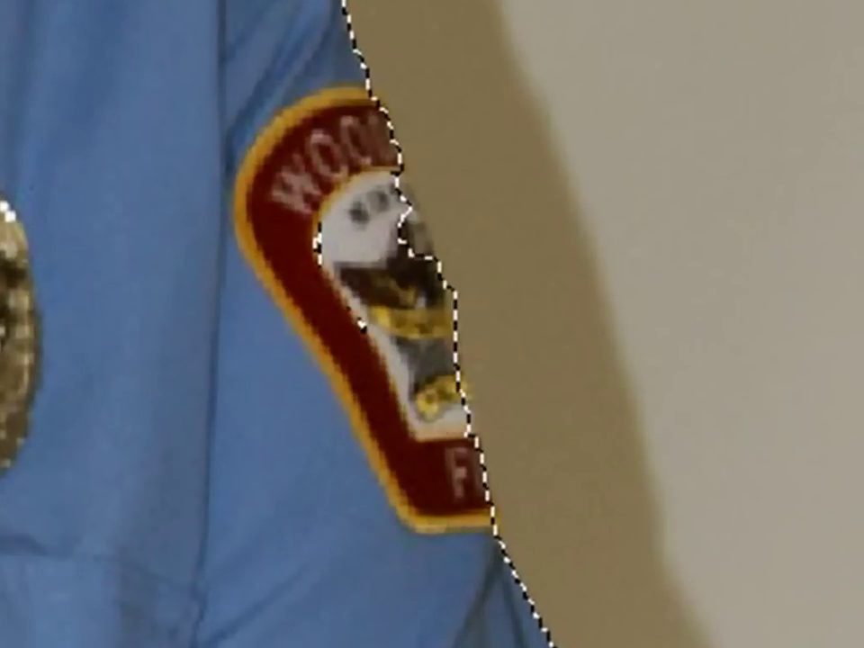
{"action": "mouse_move", "coordinate": [399, 241]}
{"action": "left_mouse_down"}
{"action": "mouse_move", "coordinate": [372, 210]}
{"action": "mouse_move", "coordinate": [352, 242]}
{"action": "mouse_move", "coordinate": [310, 243]}
{"action": "mouse_move", "coordinate": [338, 280]}
{"action": "mouse_move", "coordinate": [368, 347]}
{"action": "mouse_move", "coordinate": [482, 440]}
{"action": "mouse_move", "coordinate": [475, 346]}
{"action": "mouse_move", "coordinate": [355, 164]}
{"action": "mouse_move", "coordinate": [358, 201]}
{"action": "left_mouse_up"}
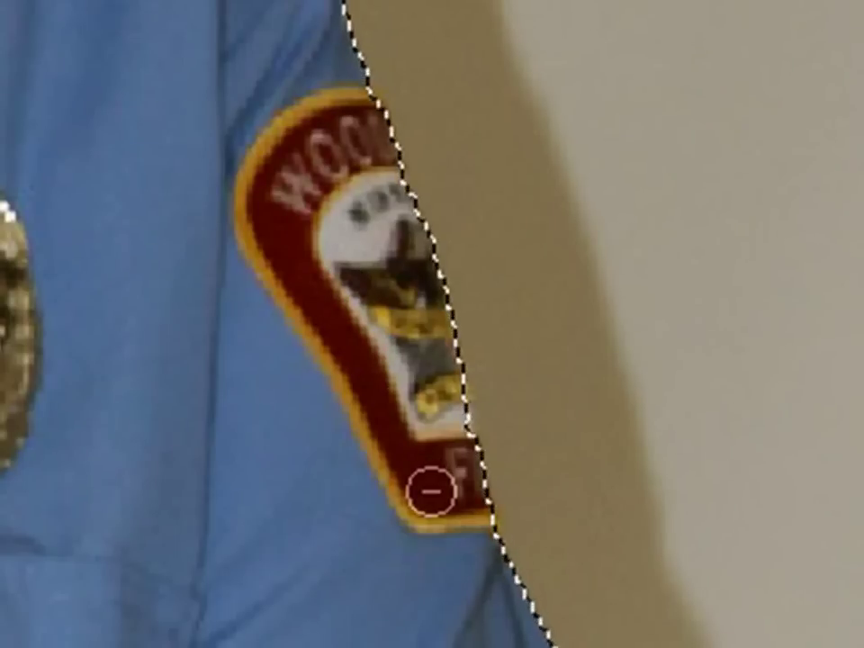
{"action": "left_click_drag", "start_coordinate": [684, 585], "coordinate": [747, 10]}
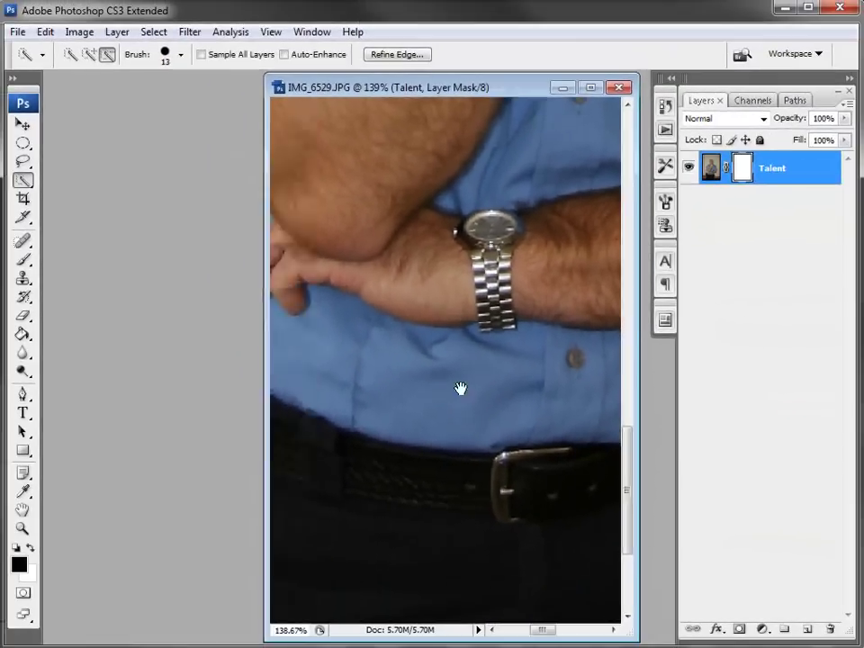
{"action": "left_click_drag", "start_coordinate": [459, 389], "coordinate": [420, 405]}
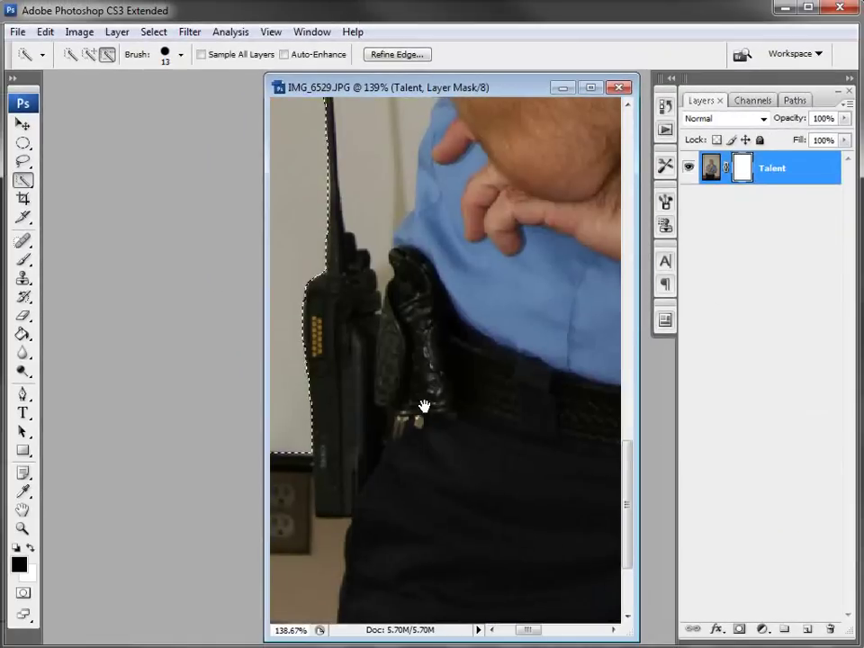
{"action": "left_click_drag", "start_coordinate": [420, 189], "coordinate": [418, 382]}
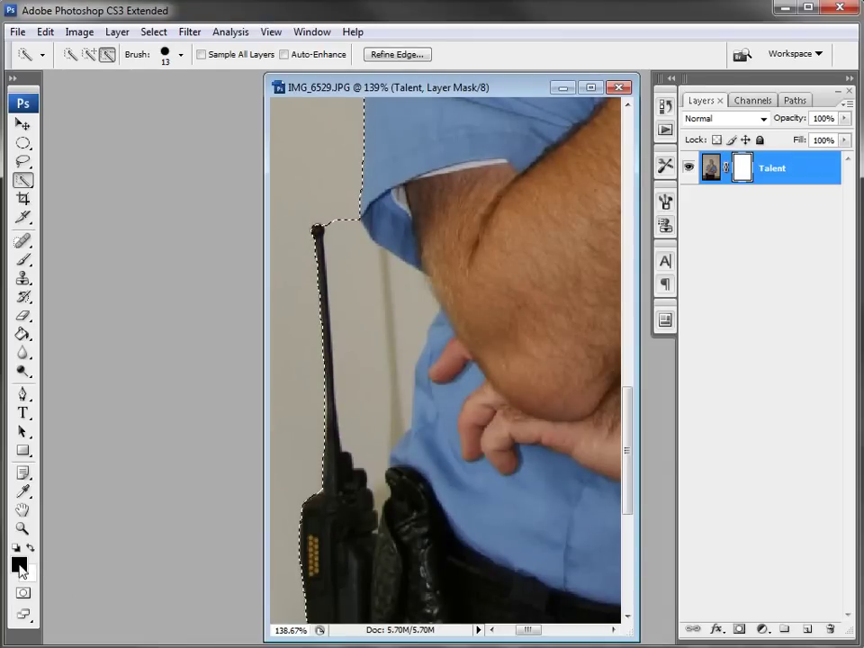
- Fill the selected background black in the Talent mask with the Paint Bucket
{"action": "left_click", "coordinate": [22, 334]}
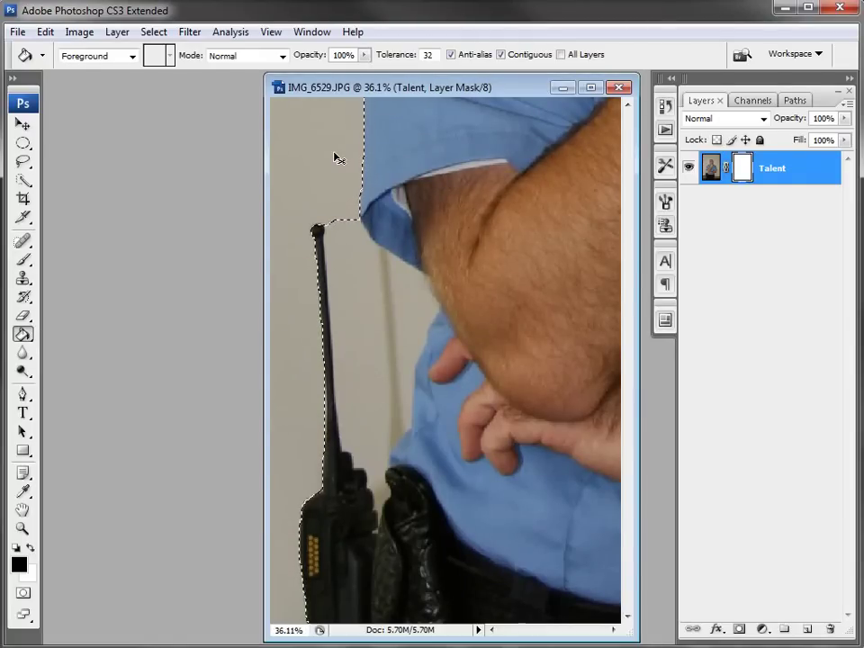
{"action": "key", "text": "ctrl+0"}
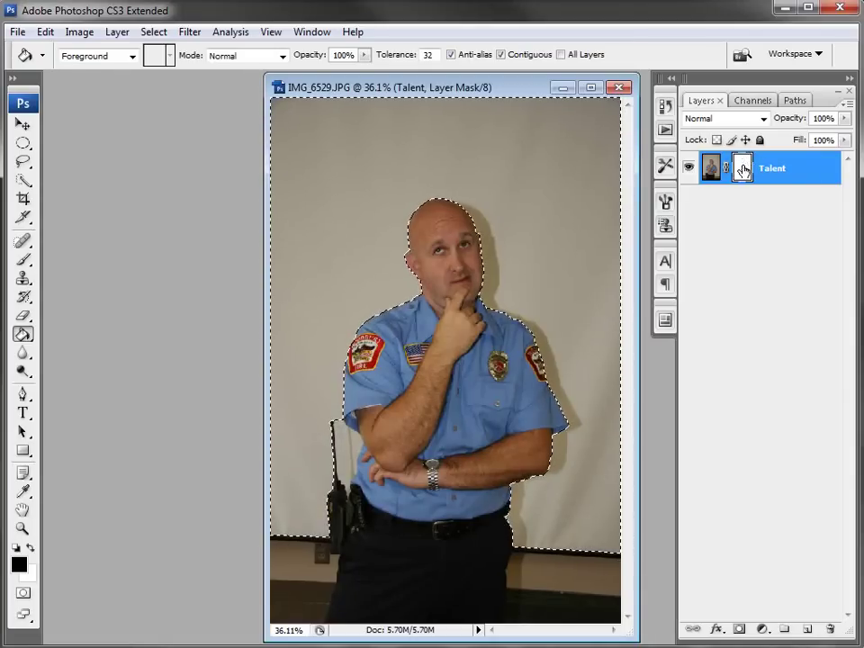
{"action": "left_click", "coordinate": [361, 151]}
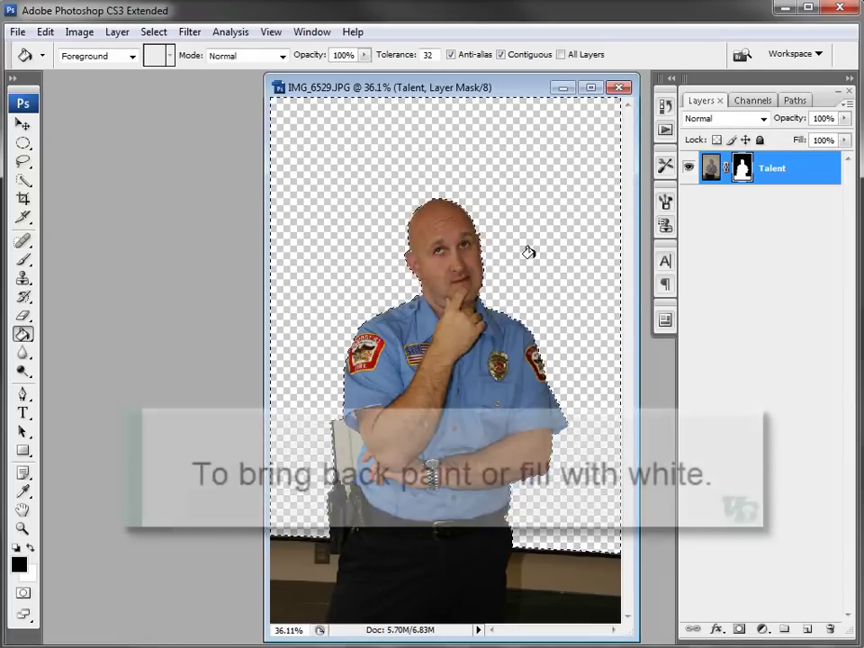
- Zoom in and select the leftover wall between the antenna and arm to mask it black
{"action": "left_click", "coordinate": [22, 530]}
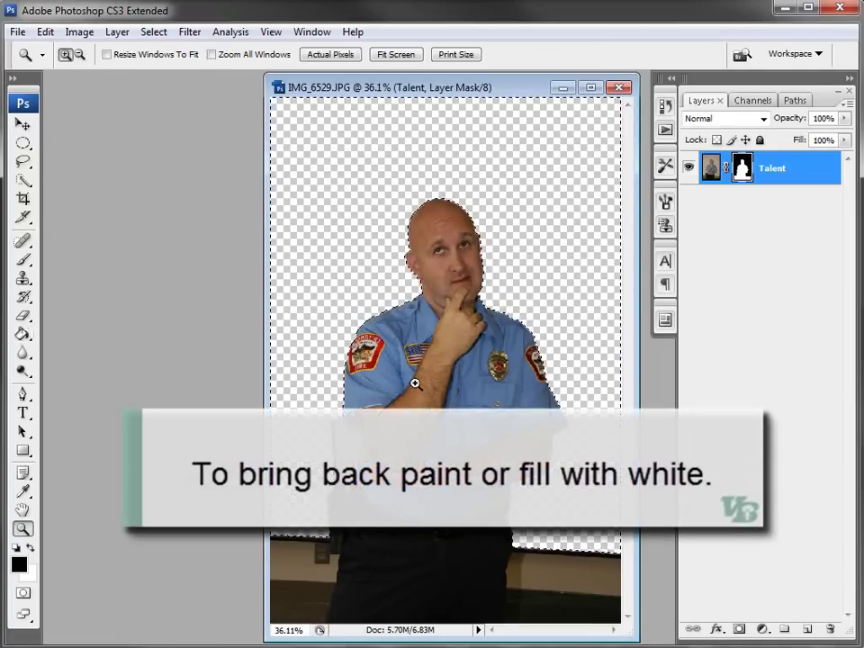
{"action": "left_click_drag", "start_coordinate": [307, 289], "coordinate": [402, 430]}
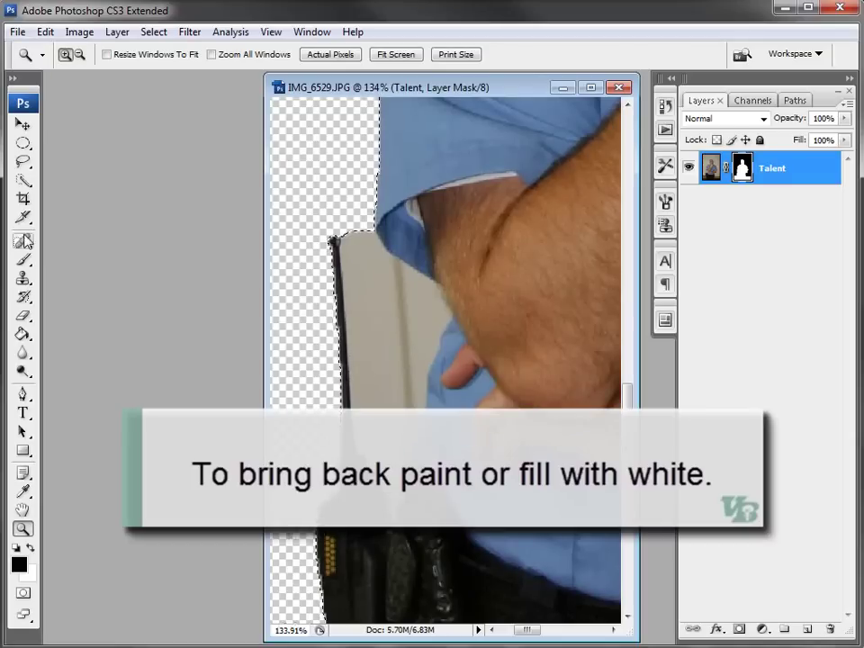
{"action": "left_click", "coordinate": [24, 180]}
{"action": "left_click", "coordinate": [81, 182]}
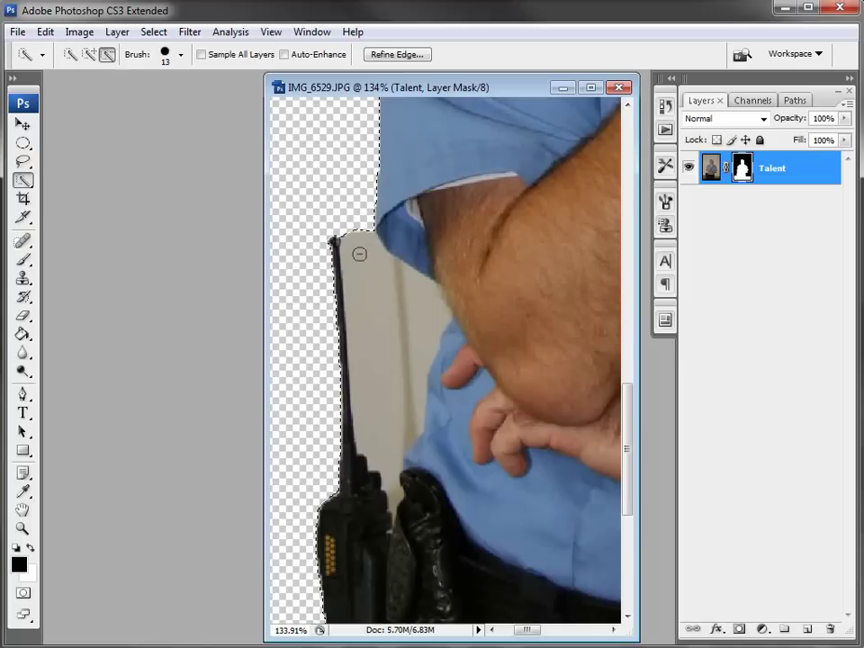
{"action": "left_click", "coordinate": [90, 55]}
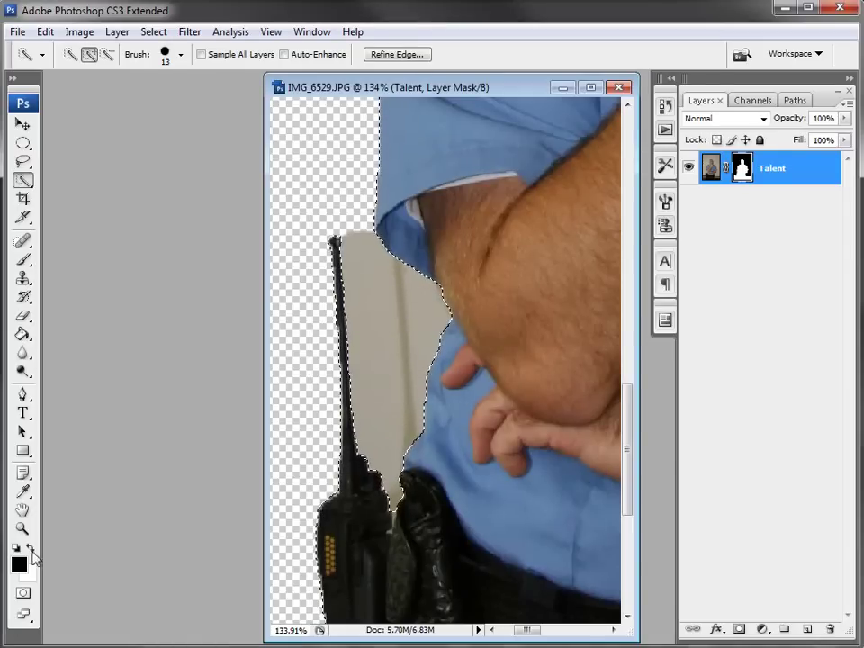
{"action": "left_click", "coordinate": [23, 334]}
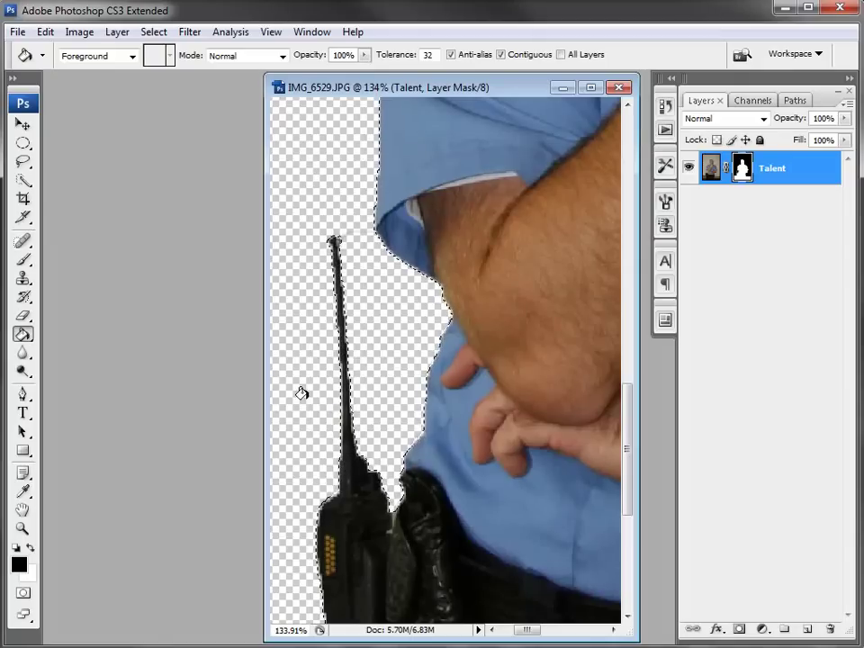
- Add a new Layer 1 below Talent and set the foreground colour to blue #0509af
{"action": "left_click", "coordinate": [804, 629]}
{"action": "left_click_drag", "start_coordinate": [736, 171], "coordinate": [722, 257]}
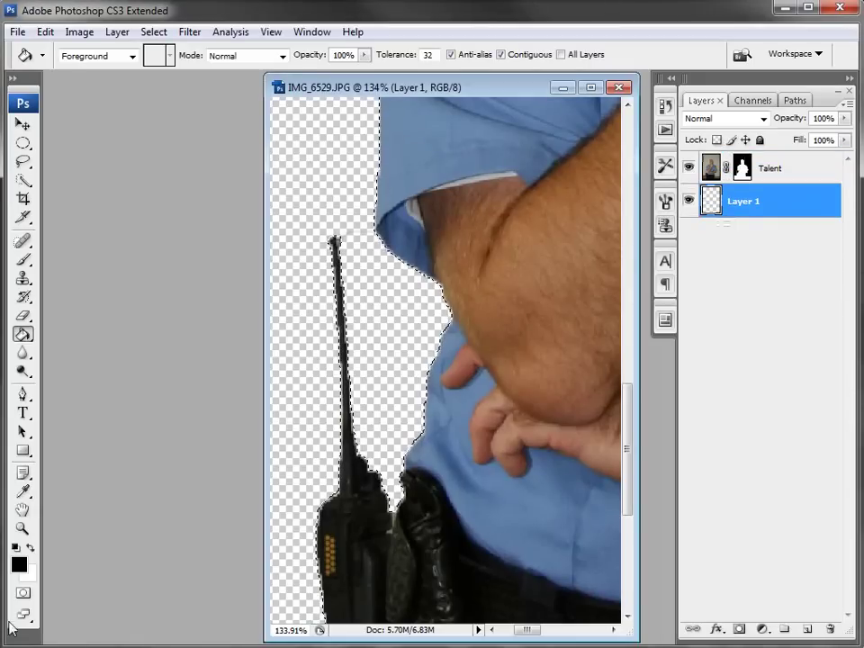
{"action": "left_click", "coordinate": [19, 563]}
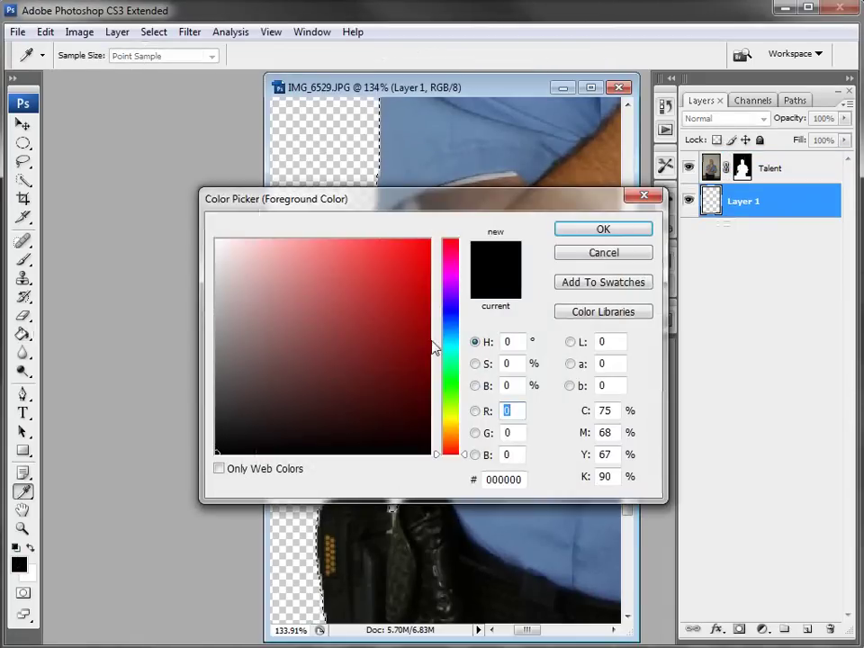
{"action": "left_click", "coordinate": [424, 307]}
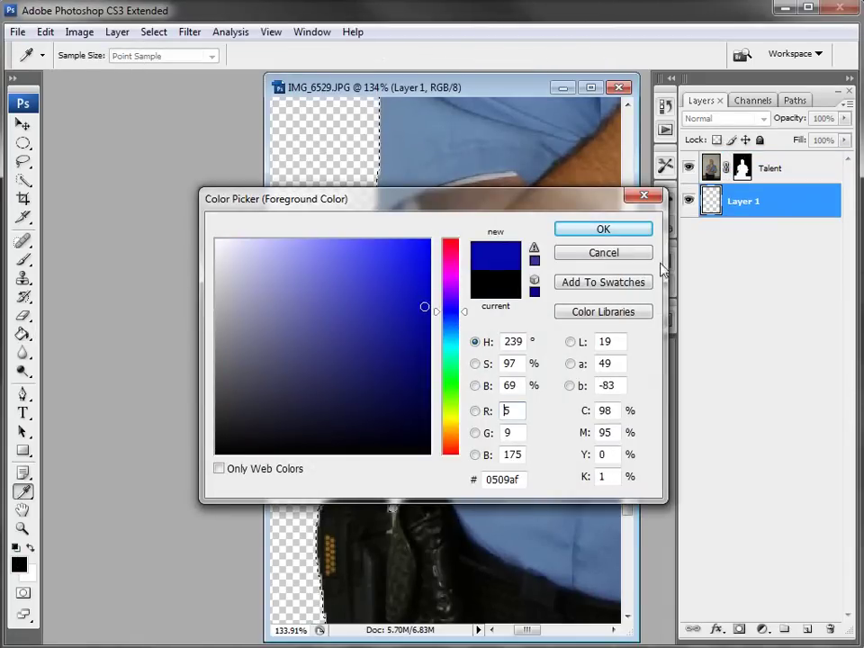
{"action": "left_click", "coordinate": [603, 235]}
- Deselect, fill Layer 1 with the blue, then hide it to compare
{"action": "key", "text": "g"}
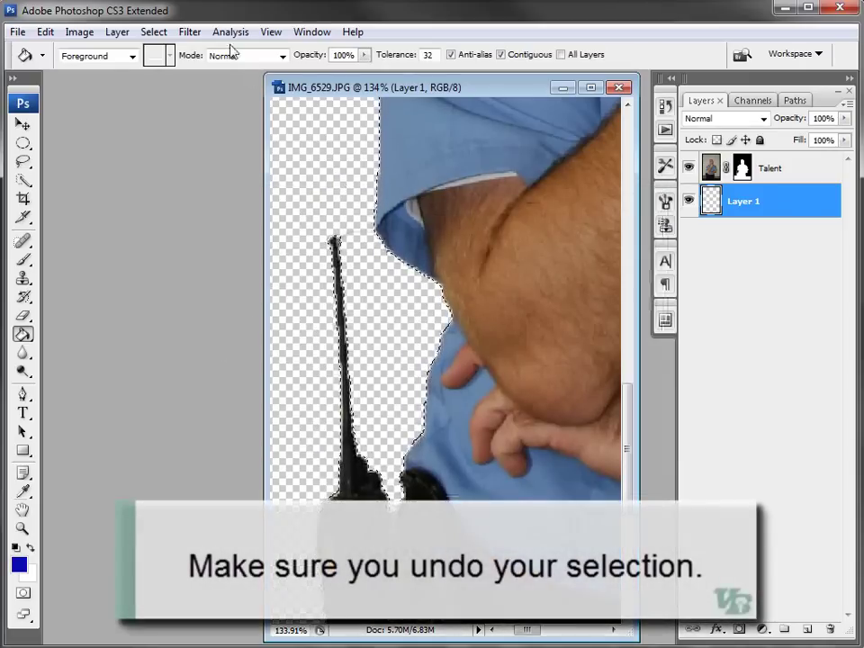
{"action": "left_click", "coordinate": [152, 33]}
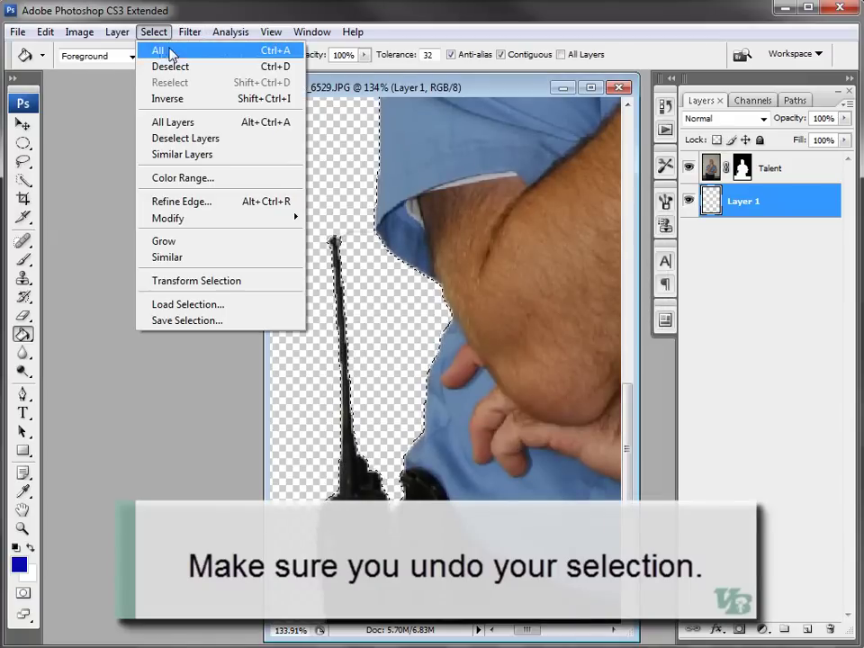
{"action": "left_click", "coordinate": [170, 66]}
{"action": "left_click", "coordinate": [327, 187]}
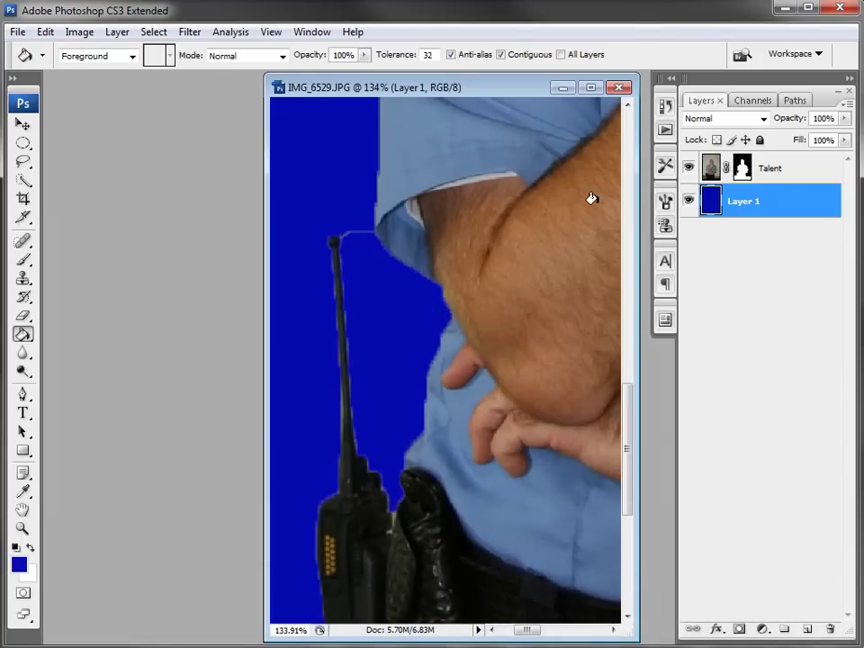
{"action": "left_click", "coordinate": [689, 202]}
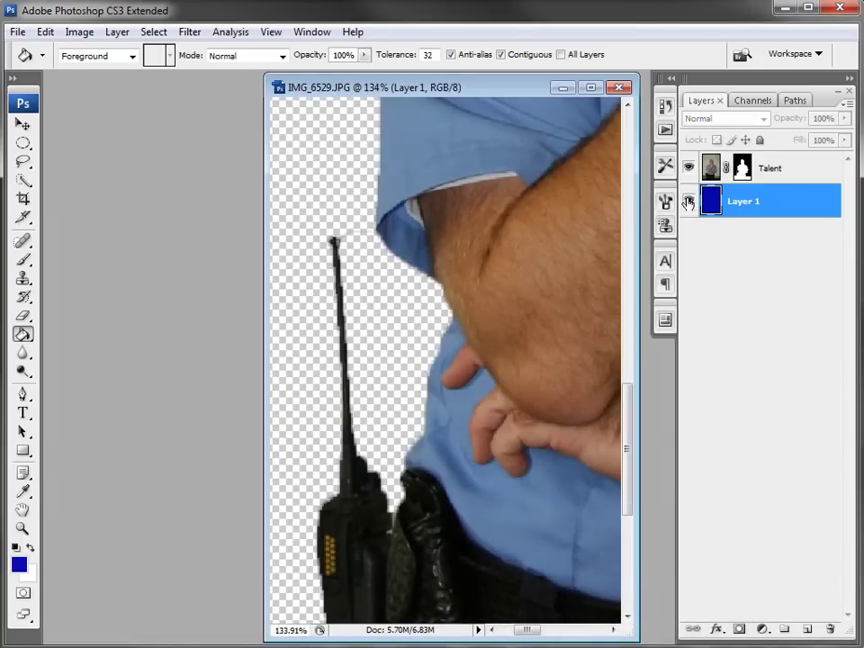
- Show the blue layer again, shrink the Brush to 15 px, and target Talent's mask
{"action": "left_click", "coordinate": [688, 201]}
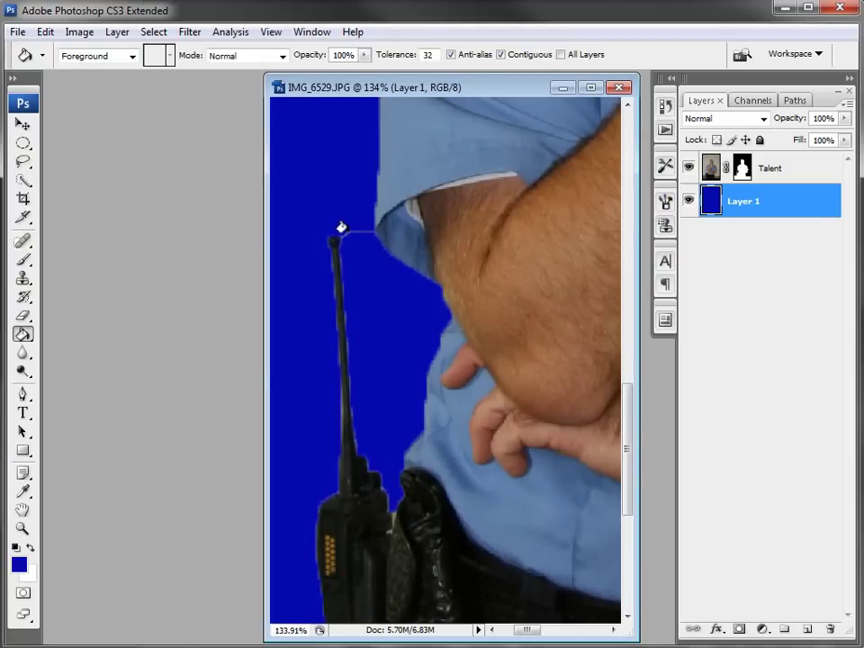
{"action": "left_click", "coordinate": [23, 260]}
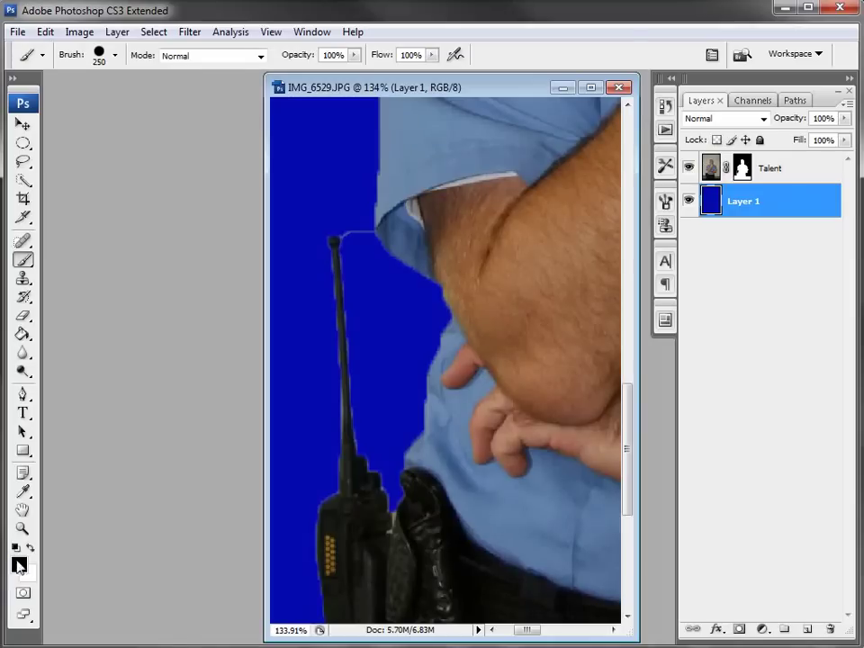
{"action": "key", "text": "bracketleft"}
{"action": "key", "text": "bracketleft"}
{"action": "key", "text": "bracketleft"}
{"action": "key", "text": "bracketleft"}
{"action": "key", "text": "bracketleft"}
{"action": "key", "text": "bracketleft"}
{"action": "key", "text": "bracketleft"}
{"action": "key", "text": "bracketleft"}
{"action": "key", "text": "bracketleft"}
{"action": "key", "text": "bracketleft"}
{"action": "key", "text": "bracketleft"}
{"action": "key", "text": "bracketleft"}
{"action": "key", "text": "bracketleft"}
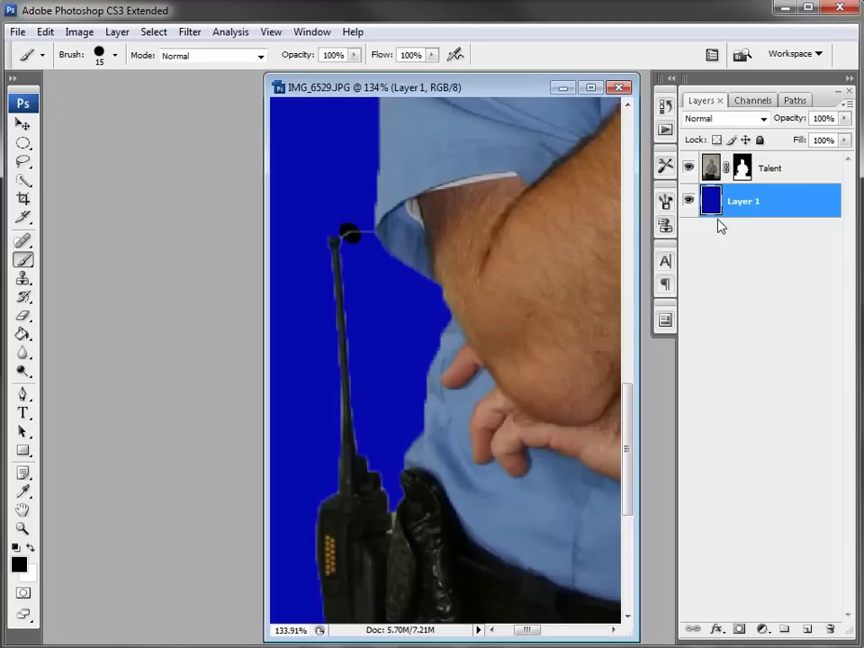
{"action": "left_click", "coordinate": [747, 168]}
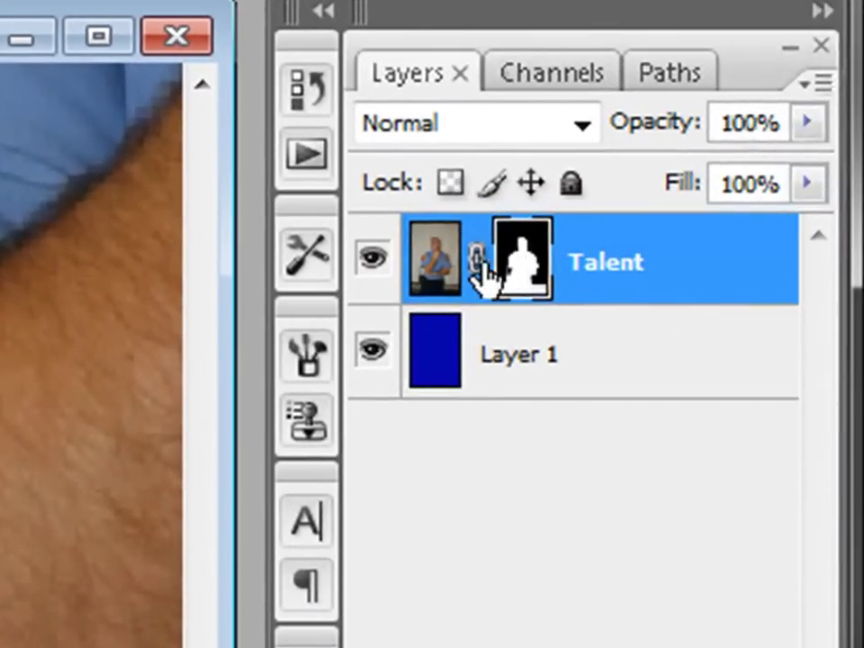
{"action": "left_click", "coordinate": [436, 266]}
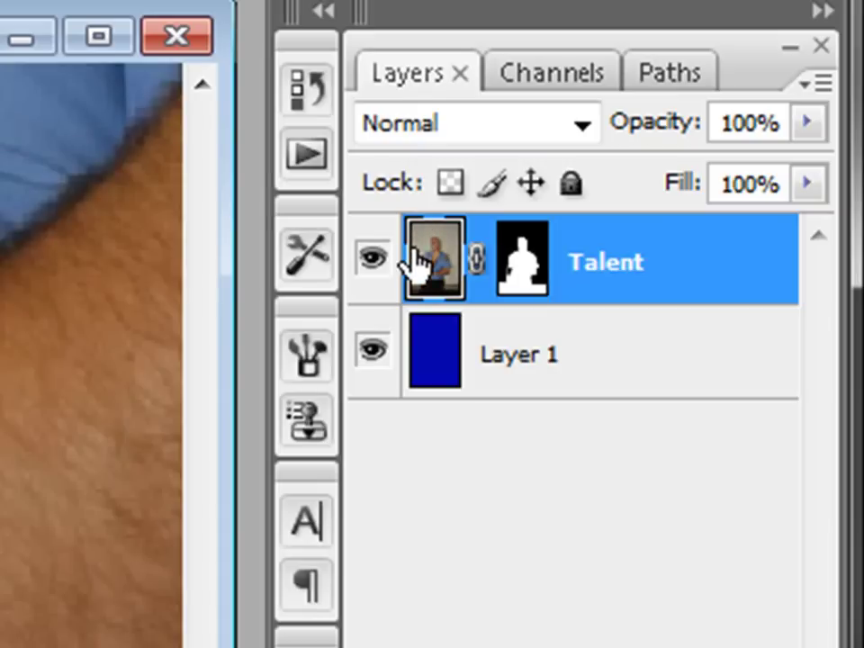
{"action": "left_click", "coordinate": [522, 268]}
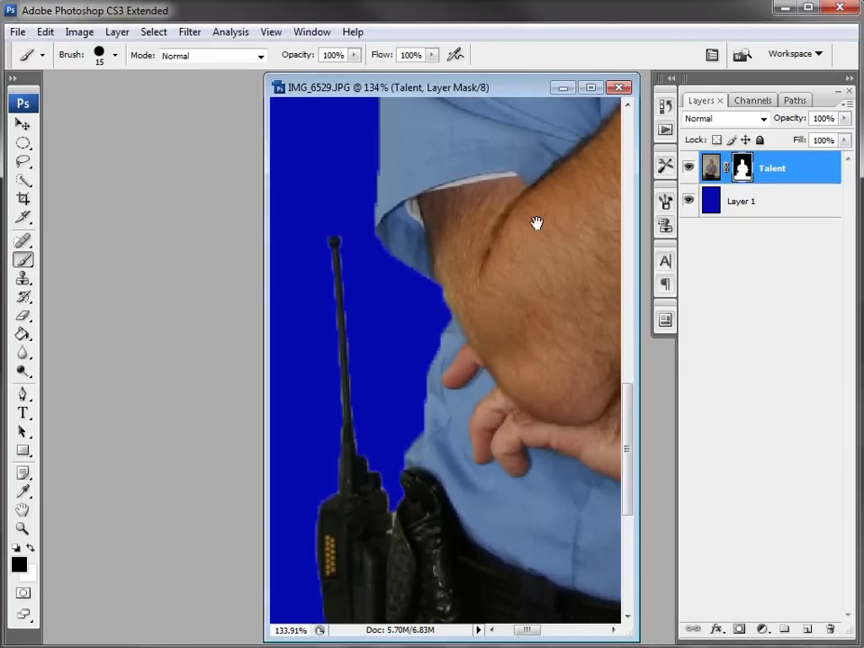
- Pan across the patch, badge, face, shirt pocket and belt to inspect the mask edges
{"action": "left_click_drag", "start_coordinate": [530, 227], "coordinate": [287, 465]}
{"action": "left_click_drag", "start_coordinate": [332, 225], "coordinate": [332, 424]}
{"action": "left_click_drag", "start_coordinate": [527, 417], "coordinate": [493, 548]}
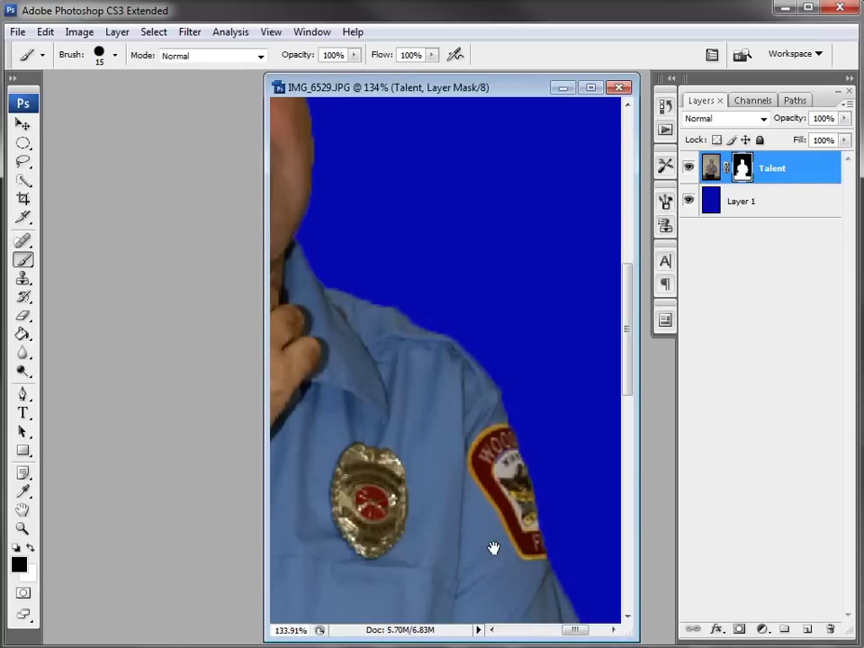
{"action": "left_click_drag", "start_coordinate": [355, 316], "coordinate": [501, 266]}
{"action": "left_click_drag", "start_coordinate": [517, 463], "coordinate": [476, 222]}
{"action": "left_click_drag", "start_coordinate": [602, 556], "coordinate": [459, 234]}
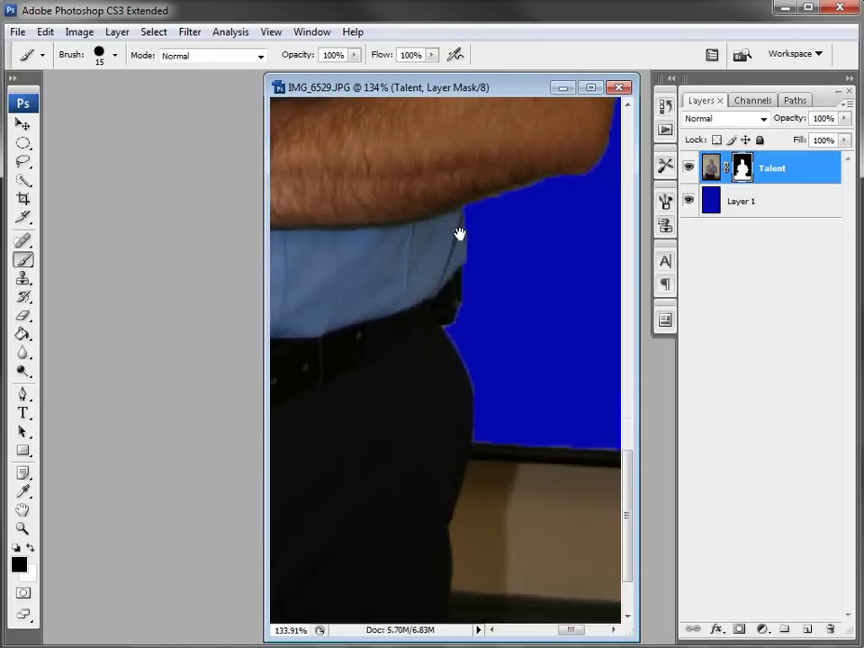
{"action": "left_click_drag", "start_coordinate": [413, 393], "coordinate": [489, 324]}
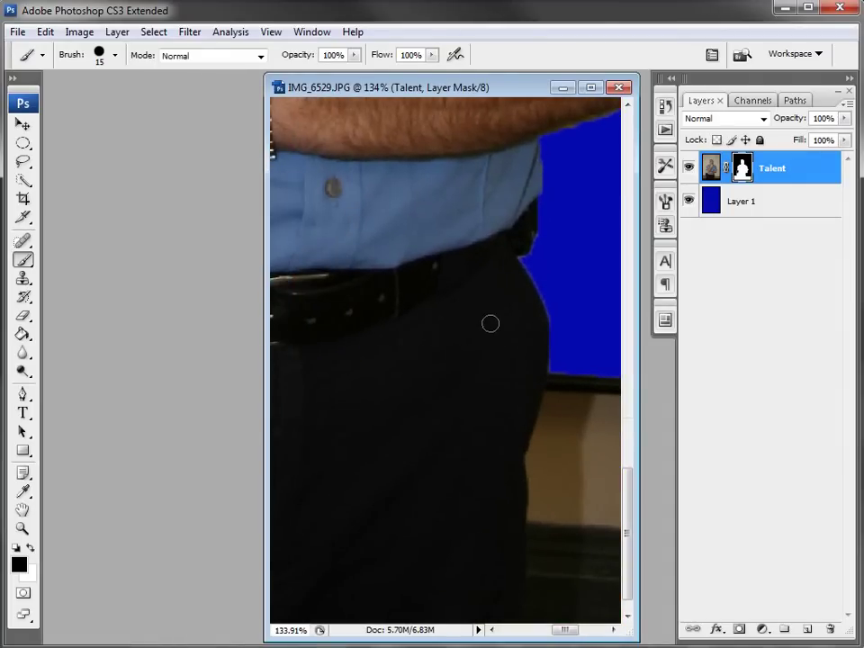
- Fit the whole image on screen with View > Fit on Screen
{"action": "left_click", "coordinate": [270, 32]}
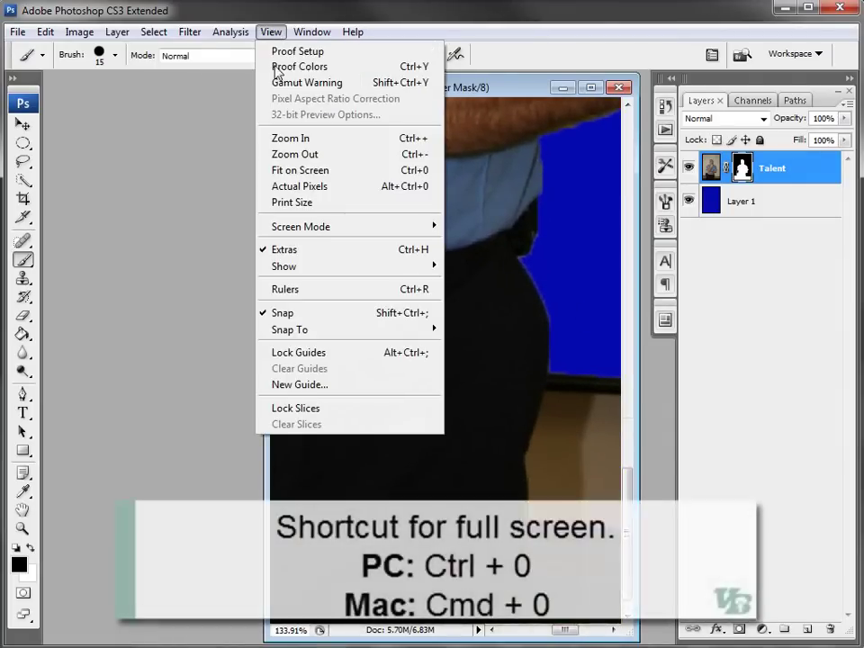
{"action": "left_click", "coordinate": [295, 179]}
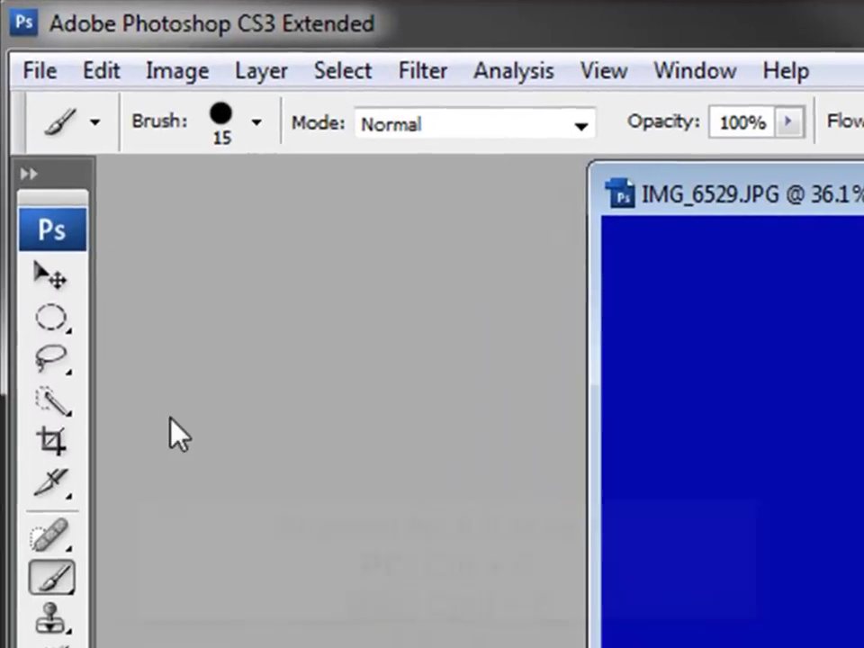
{"action": "left_click", "coordinate": [52, 441]}
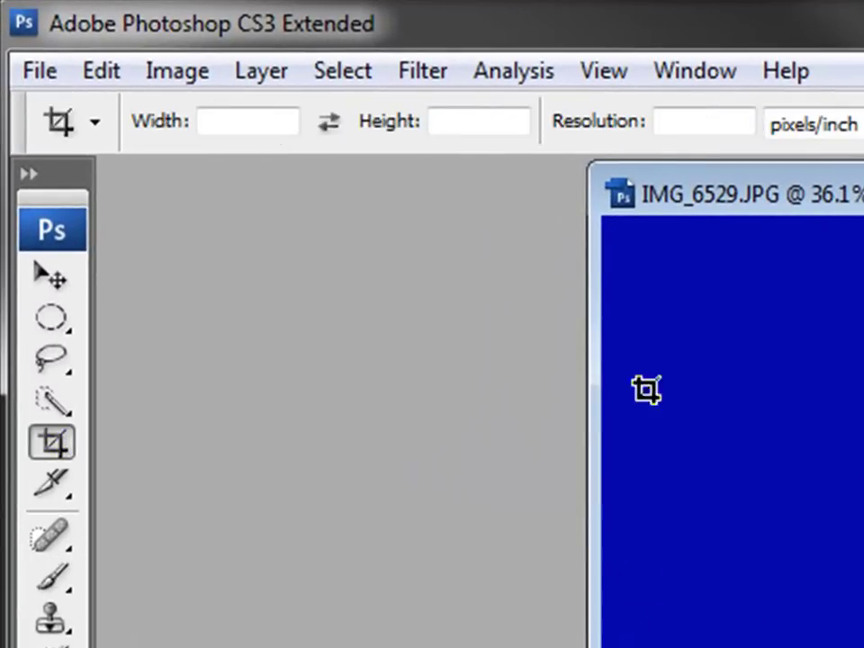
- Crop the photo just below the belt, above the floor, and hide blue Layer 1
{"action": "left_click_drag", "start_coordinate": [617, 304], "coordinate": [863, 647]}
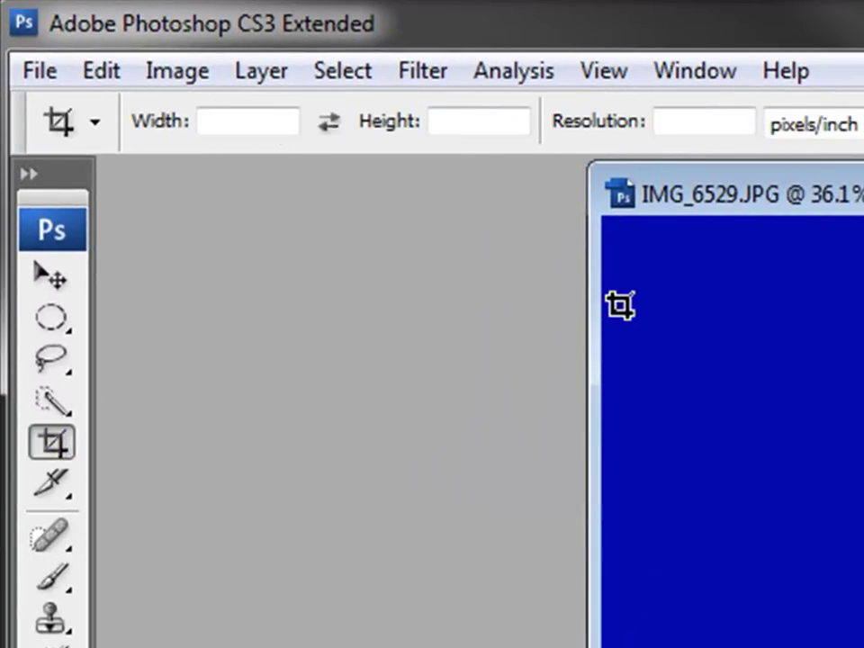
{"action": "left_click_drag", "start_coordinate": [575, 336], "coordinate": [624, 540]}
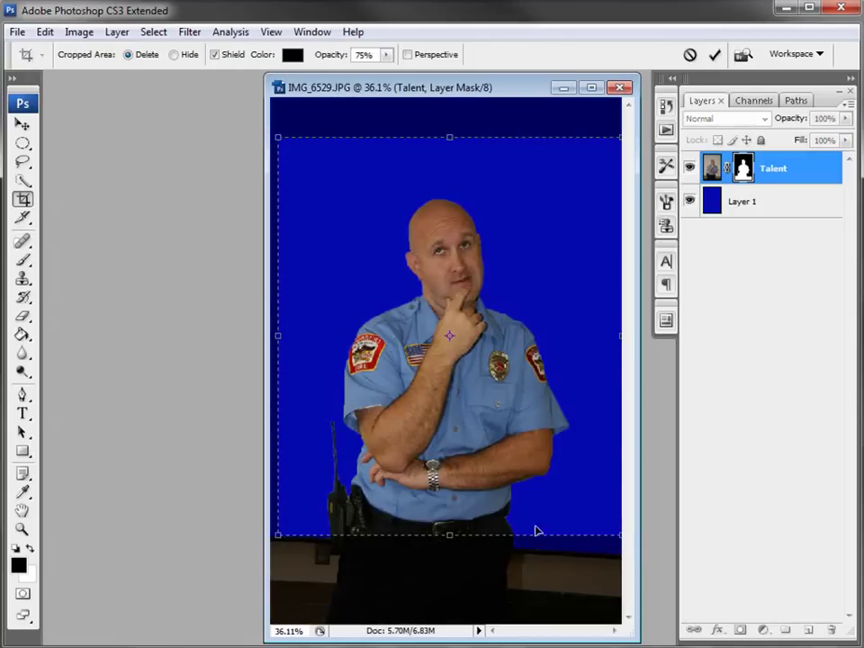
{"action": "key", "text": "Return"}
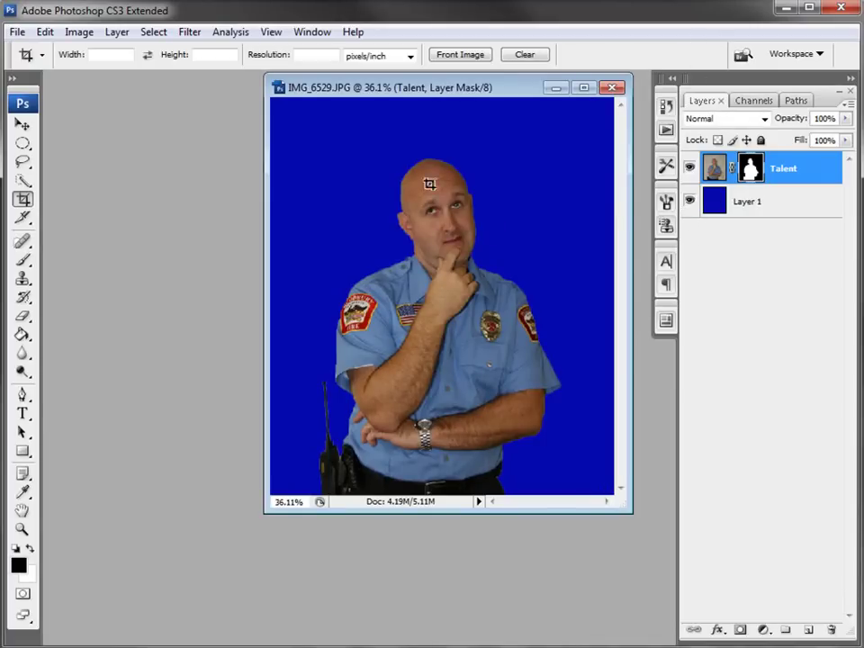
{"action": "left_click", "coordinate": [689, 202]}
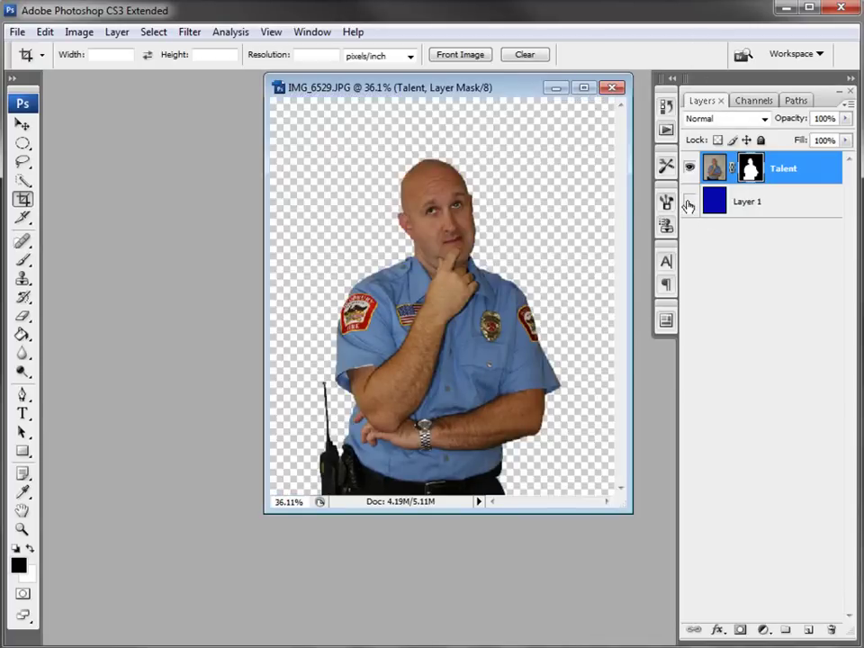
{"action": "left_click_drag", "start_coordinate": [371, 86], "coordinate": [253, 114]}
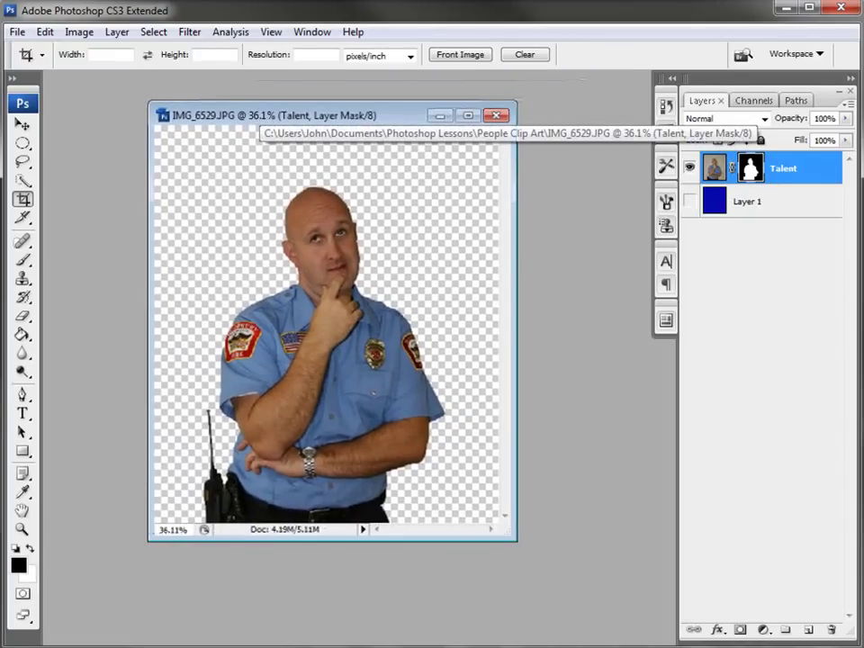
{"action": "left_click", "coordinate": [17, 31]}
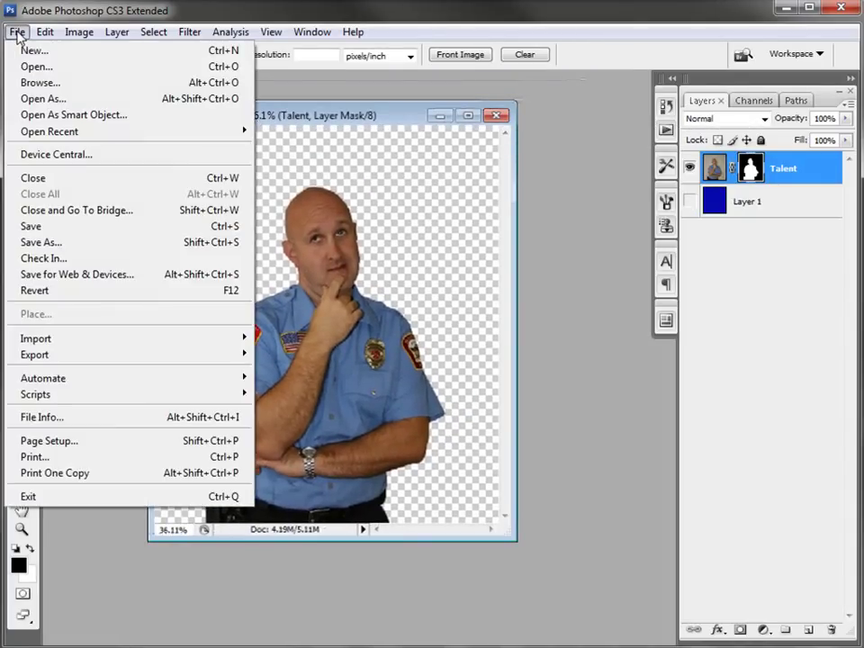
- Start Save As and choose PNG as the file format
{"action": "left_click", "coordinate": [29, 243]}
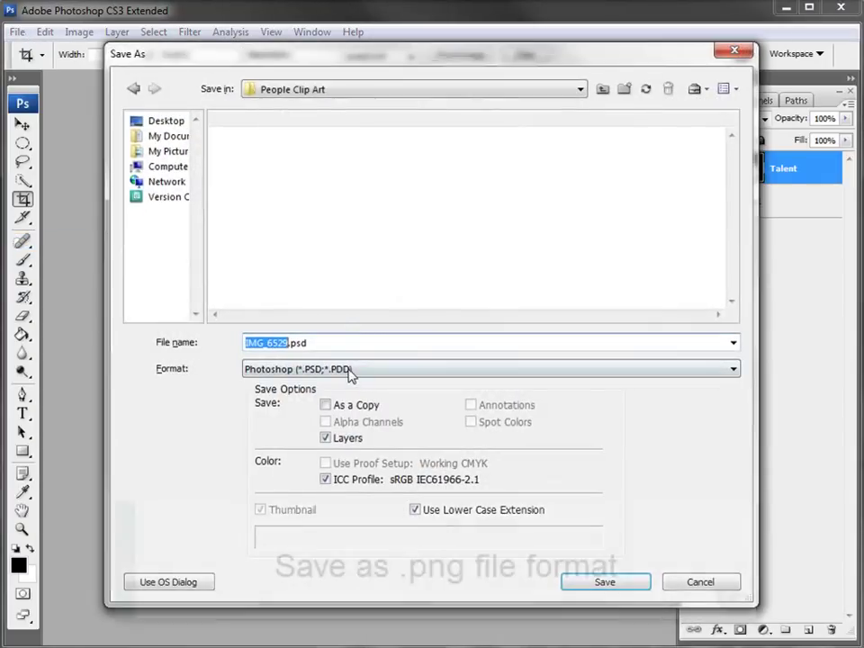
{"action": "left_click", "coordinate": [349, 370]}
{"action": "left_click_drag", "start_coordinate": [733, 401], "coordinate": [731, 444]}
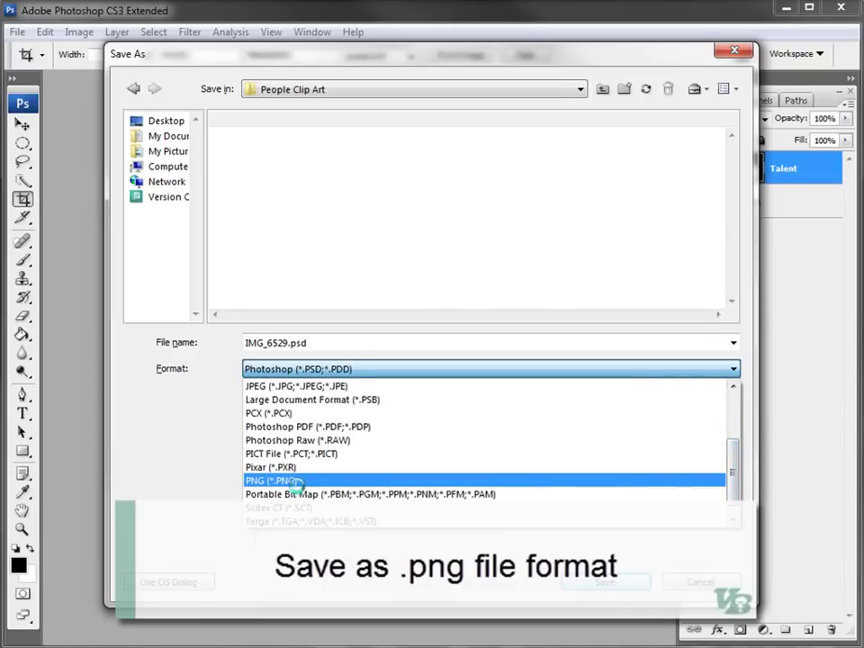
{"action": "left_click", "coordinate": [342, 479]}
{"action": "left_click_drag", "start_coordinate": [327, 343], "coordinate": [244, 343]}
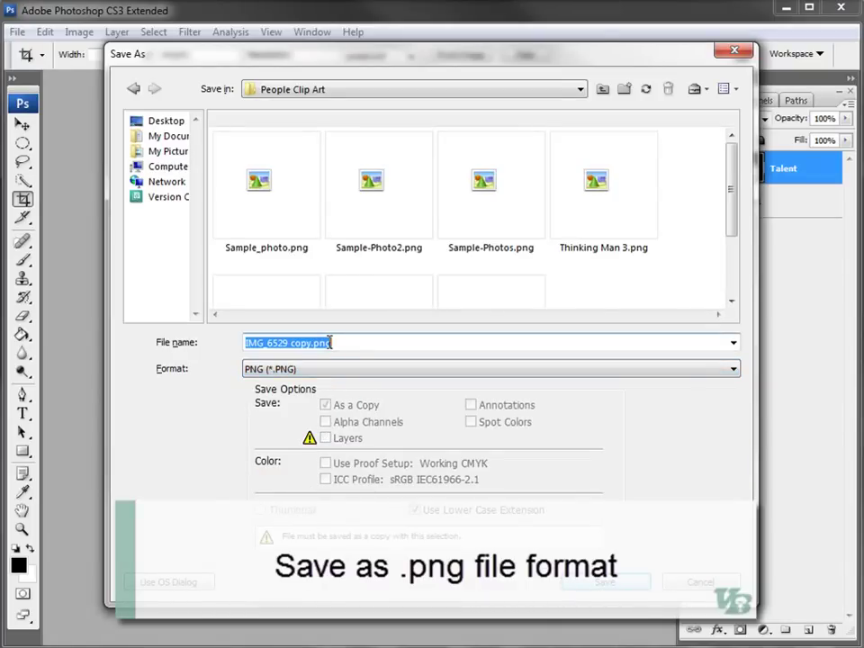
- Create a folder named Man and save the cutout there as PNG 'Thining king M'
{"action": "left_click", "coordinate": [627, 89]}
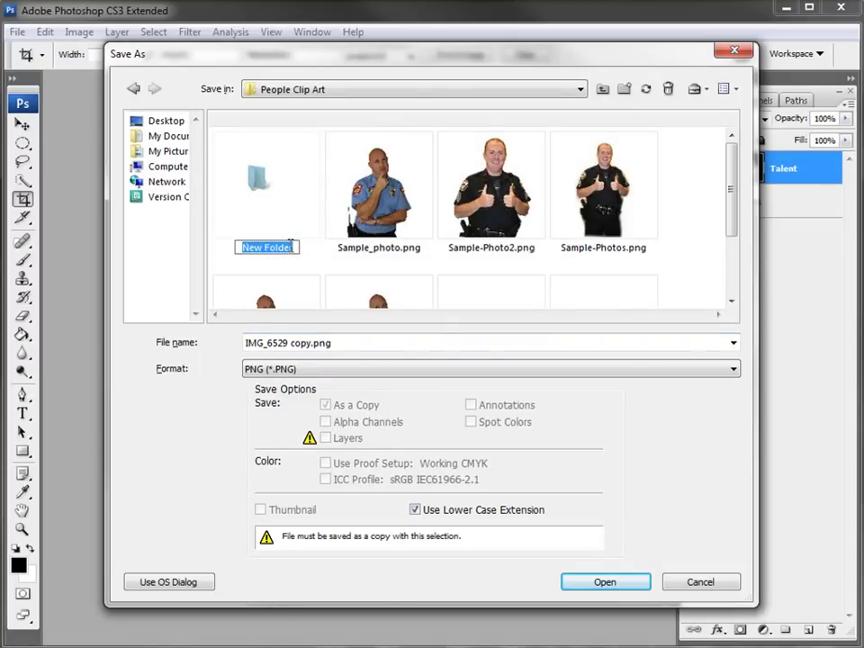
{"action": "left_click_drag", "start_coordinate": [297, 246], "coordinate": [231, 250]}
{"action": "type", "text": "Man"}
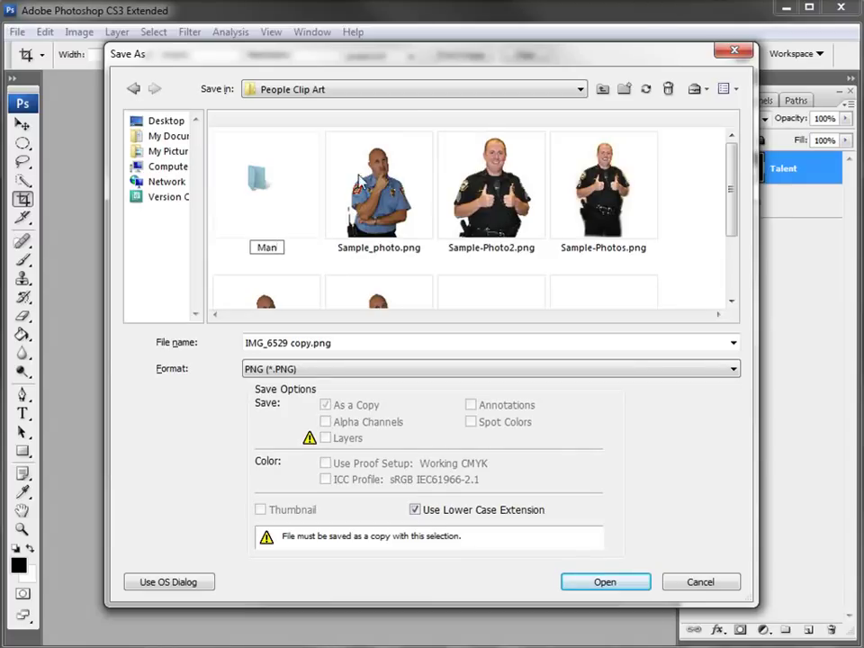
{"action": "double_click", "coordinate": [266, 173]}
{"action": "left_click", "coordinate": [369, 344]}
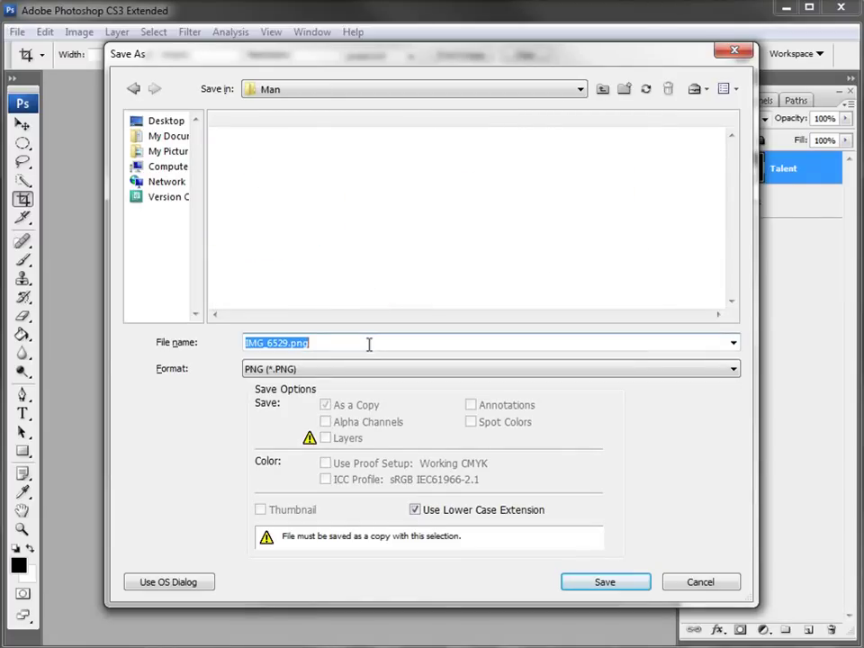
{"action": "type", "text": "Thining "}
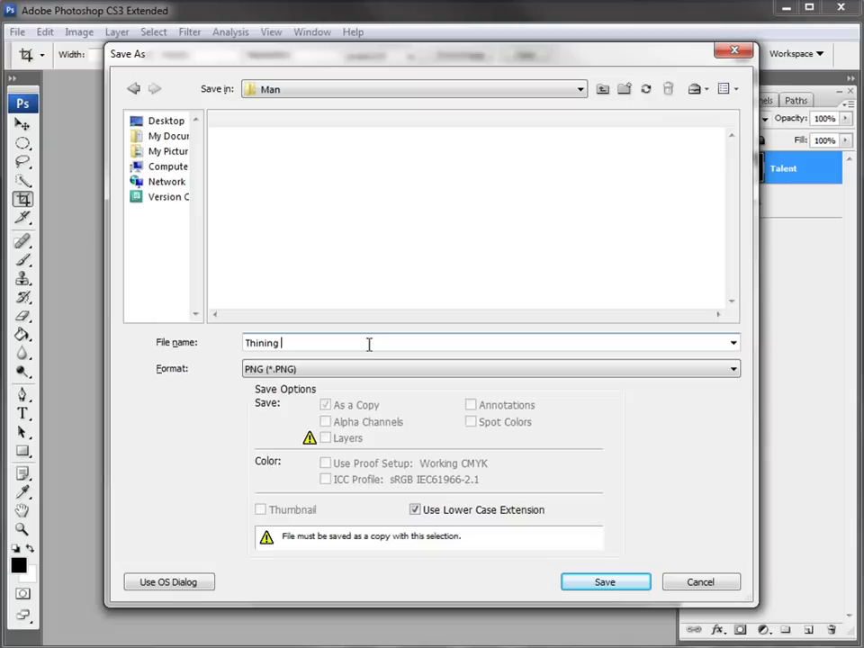
{"action": "type", "text": "king Man"}
{"action": "left_click", "coordinate": [611, 583]}
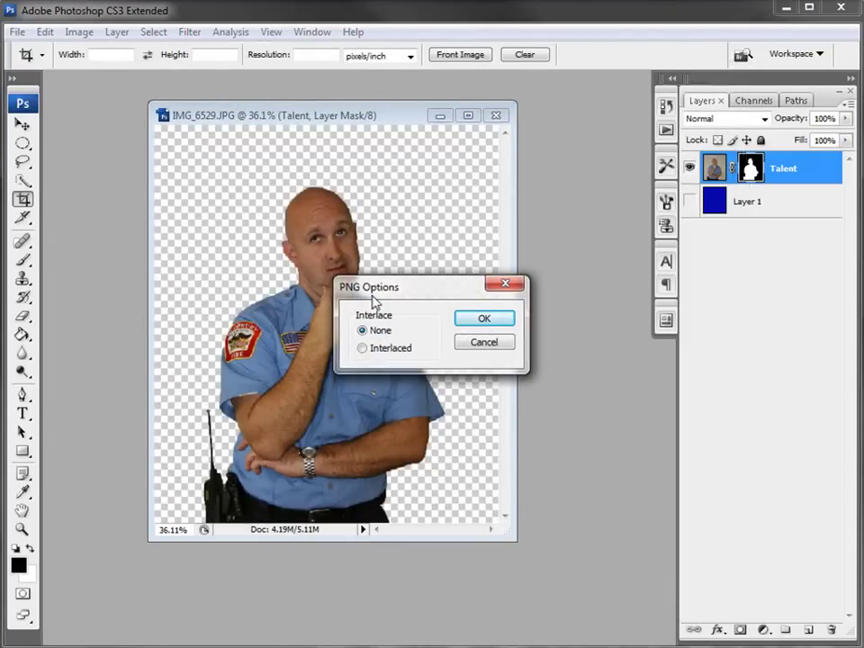
{"action": "left_click", "coordinate": [456, 323]}
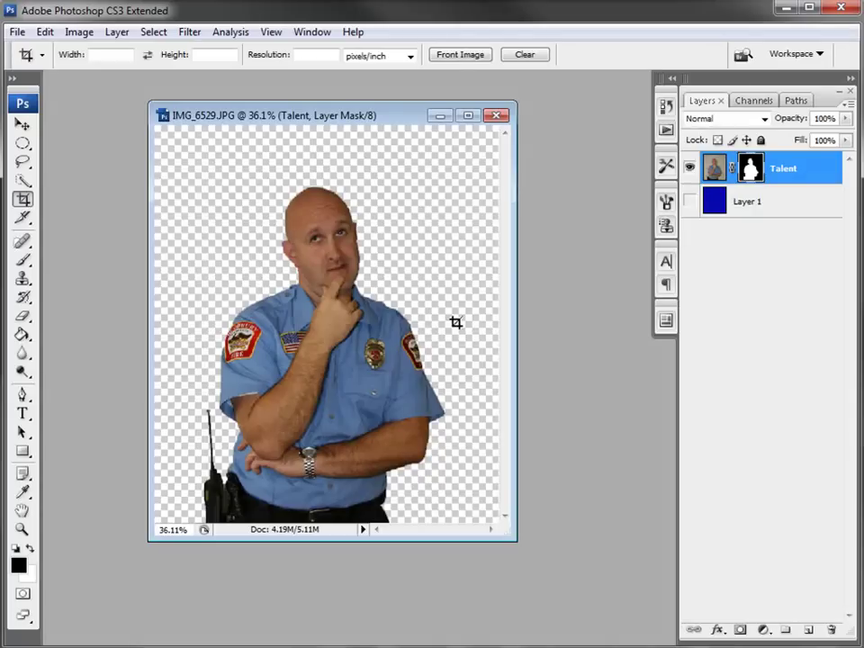
- Show blue Layer 1, add a new layer above it named Glow, and load the Talent outline as a selection
{"action": "left_click", "coordinate": [689, 203]}
{"action": "left_click", "coordinate": [750, 207]}
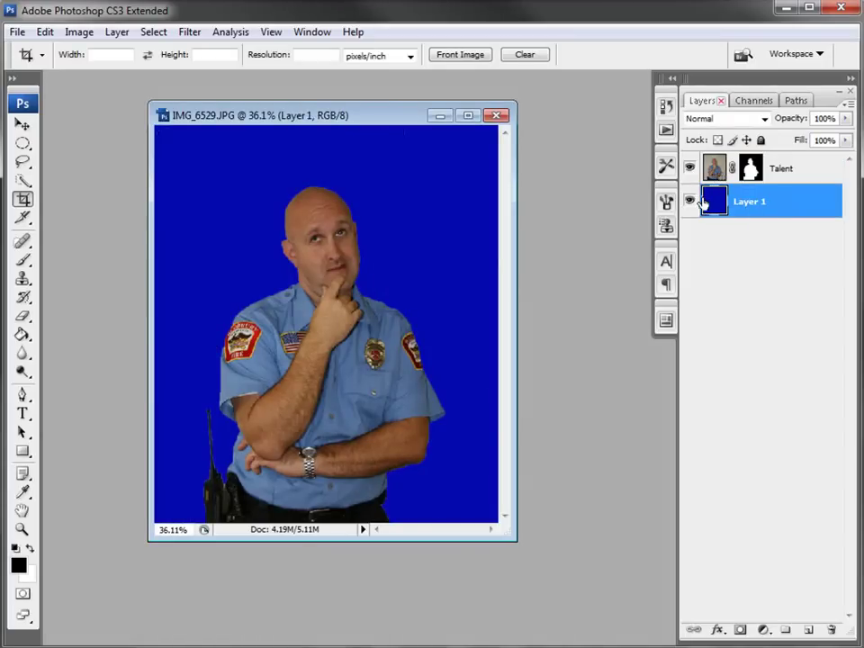
{"action": "left_click", "coordinate": [807, 629]}
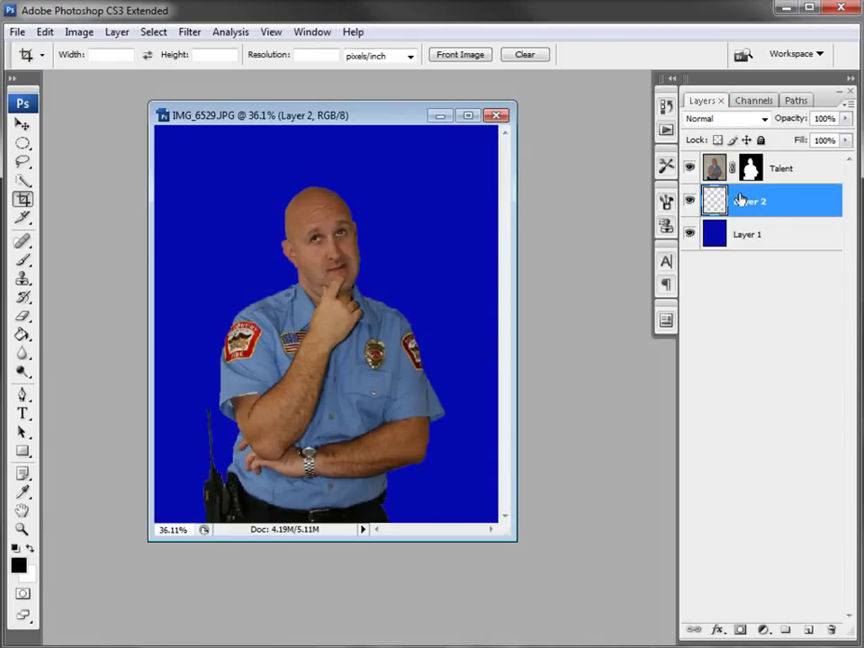
{"action": "double_click", "coordinate": [745, 202]}
{"action": "type", "text": "G"}
{"action": "key", "text": "Return"}
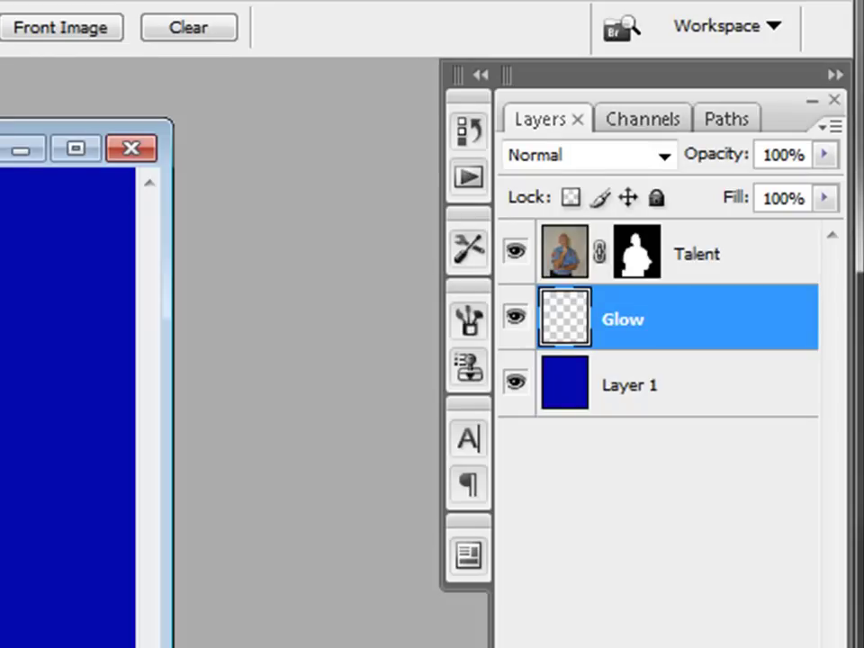
{"action": "key", "text": "v"}
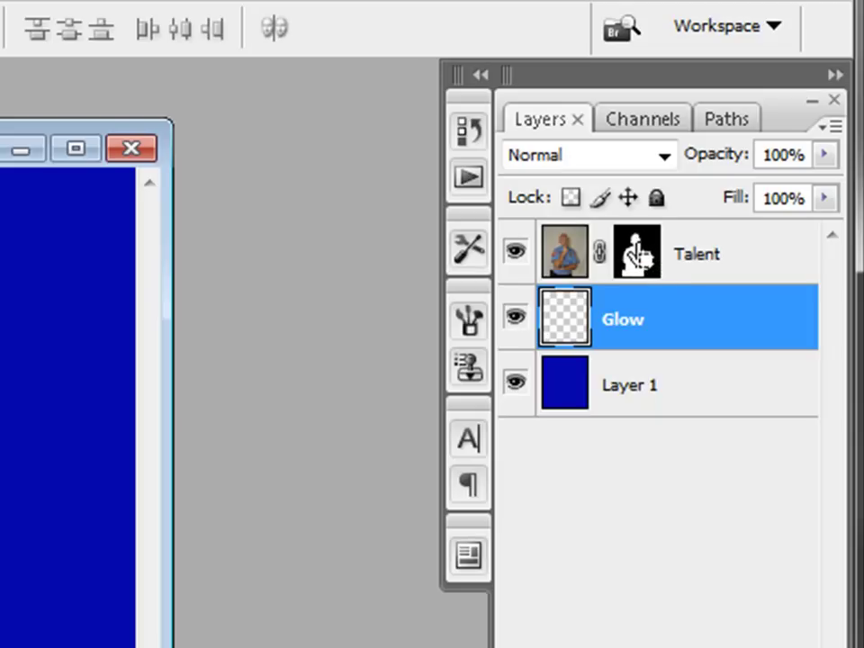
{"action": "left_click", "coordinate": [636, 253], "text": "ctrl"}
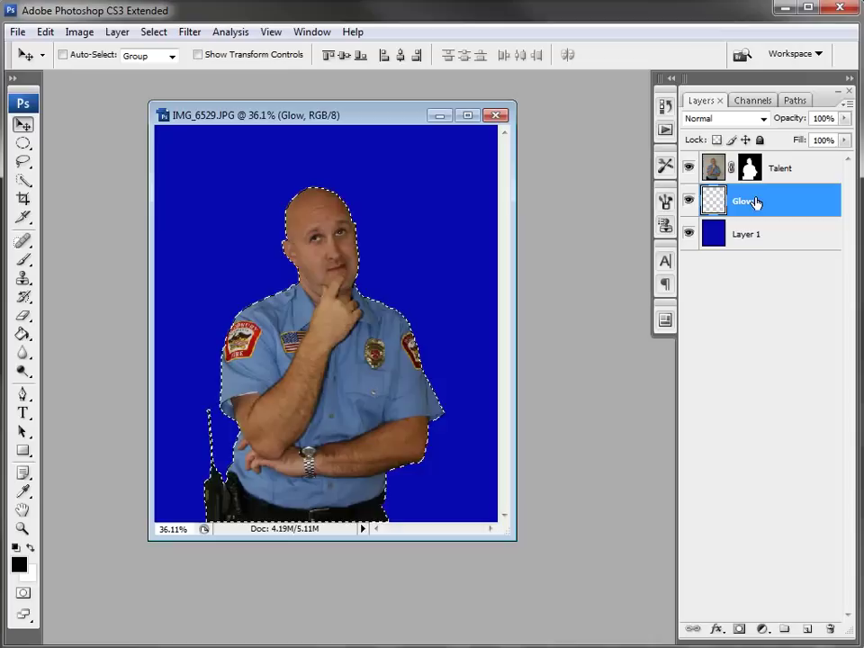
- Fill the firefighter selection on the Glow layer with white using the Paint Bucket
{"action": "left_click", "coordinate": [31, 547]}
{"action": "left_click", "coordinate": [32, 547]}
{"action": "left_click", "coordinate": [31, 548]}
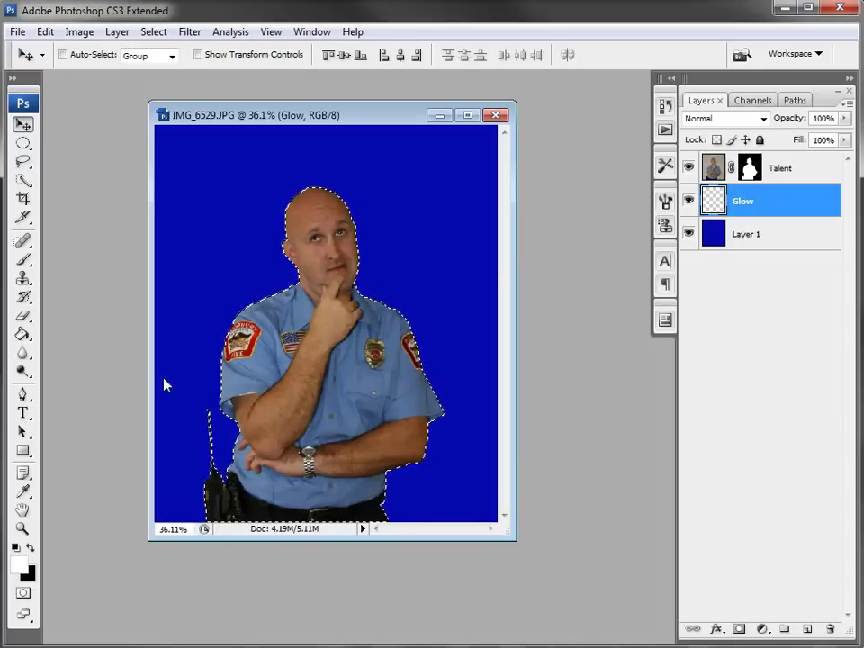
{"action": "left_click", "coordinate": [21, 335]}
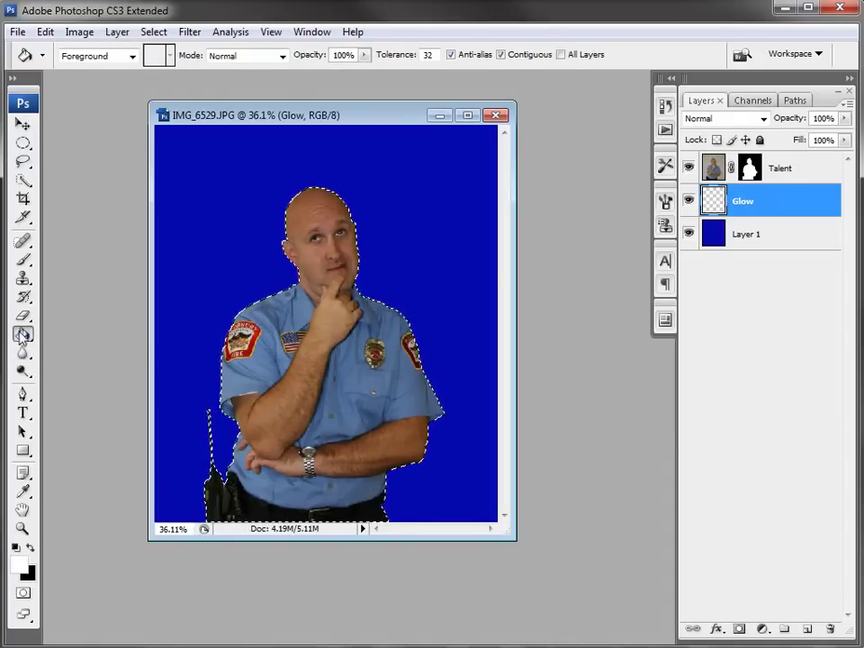
{"action": "left_click", "coordinate": [316, 213]}
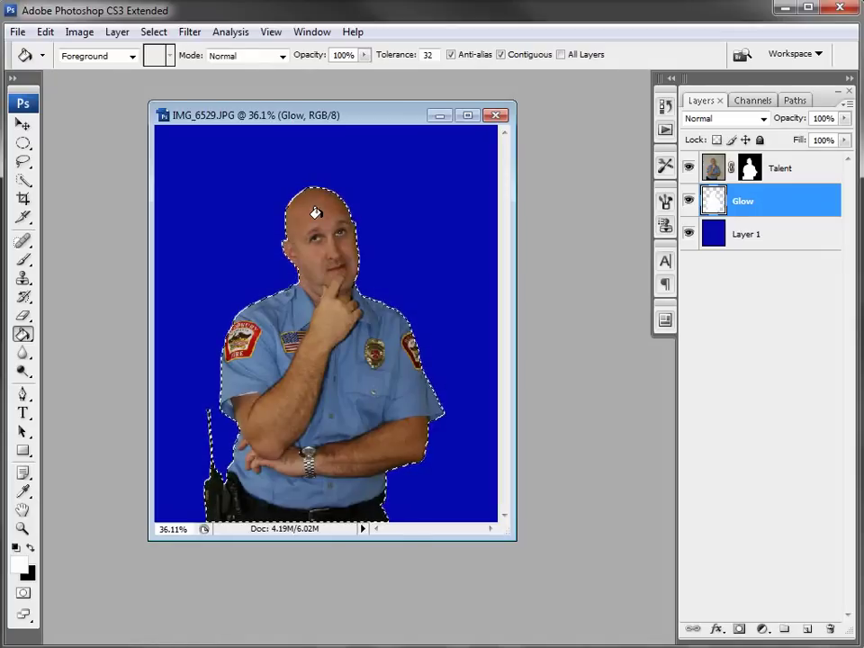
- Hide the Talent photo layer and deselect
{"action": "left_click", "coordinate": [688, 169]}
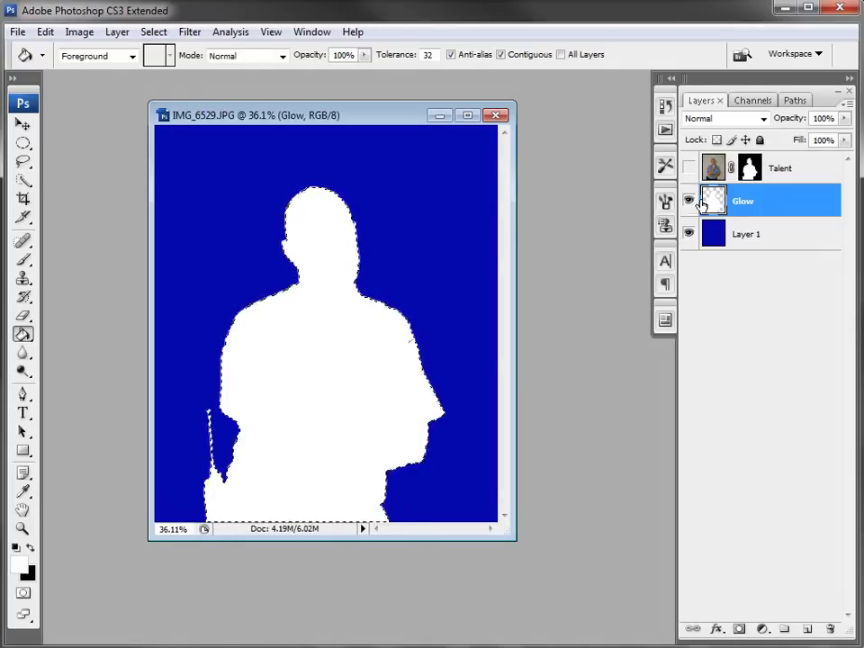
{"action": "left_click", "coordinate": [160, 35]}
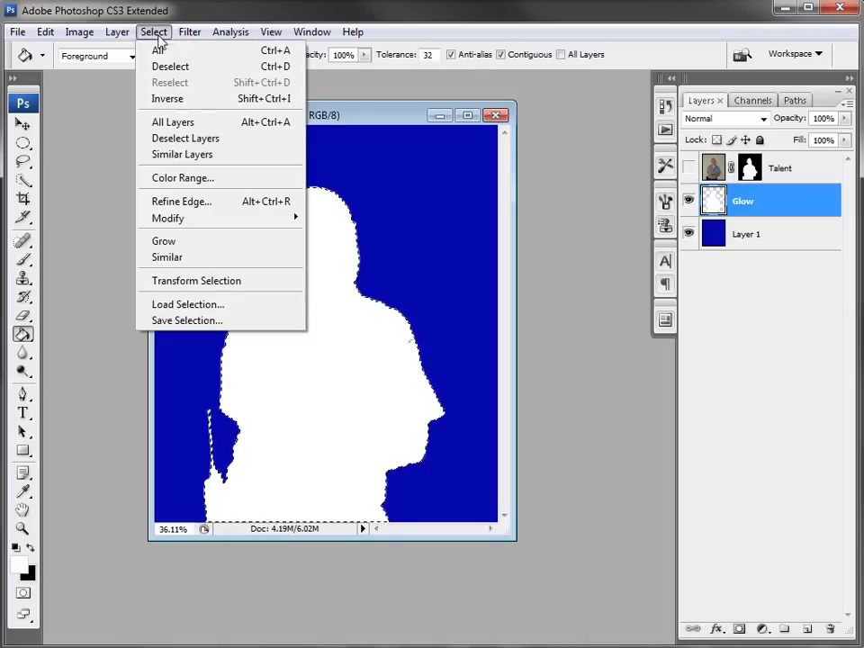
{"action": "left_click", "coordinate": [189, 66]}
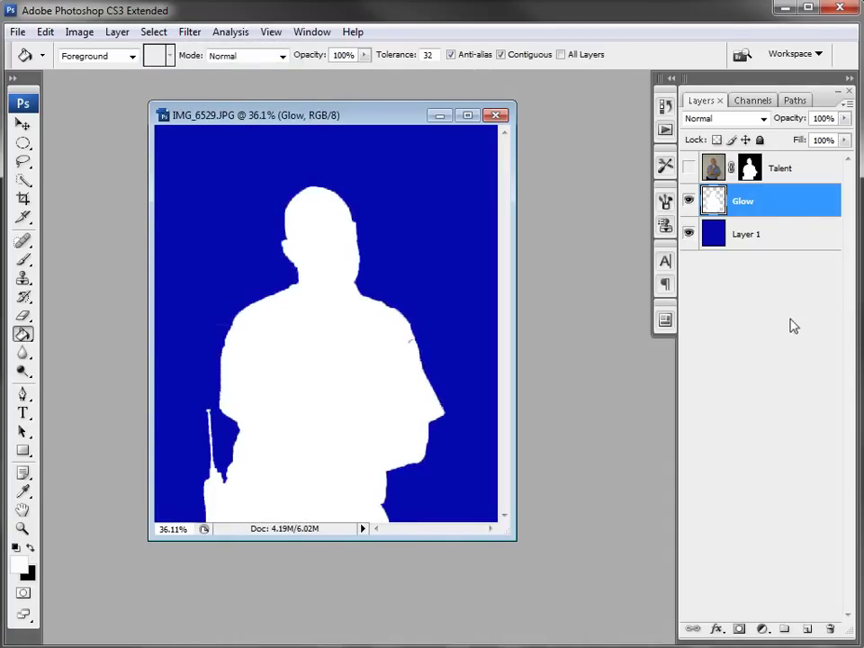
- Apply an 18.6-pixel Gaussian Blur to the white silhouette, then show the Talent layer again
{"action": "left_click", "coordinate": [190, 31]}
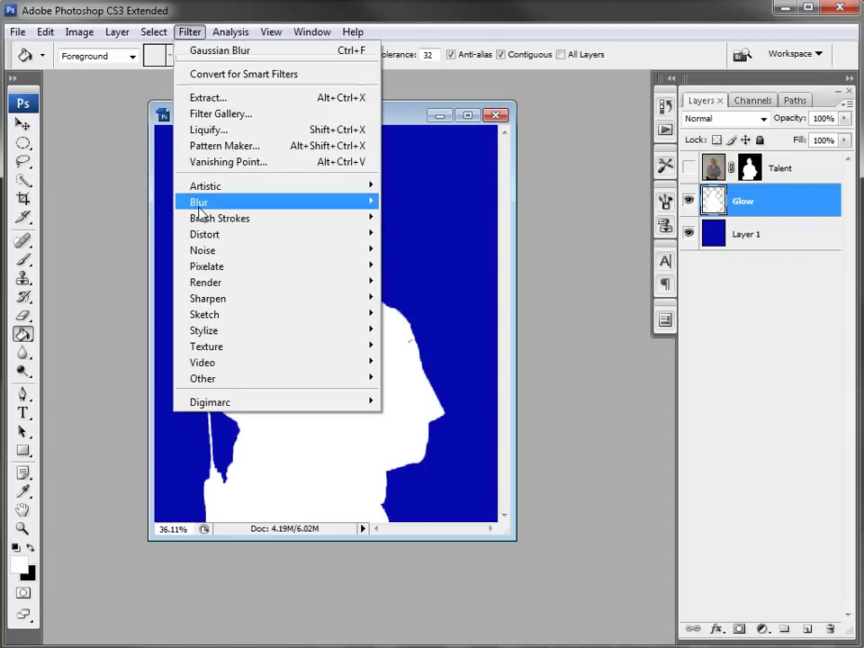
{"action": "mouse_move", "coordinate": [200, 215]}
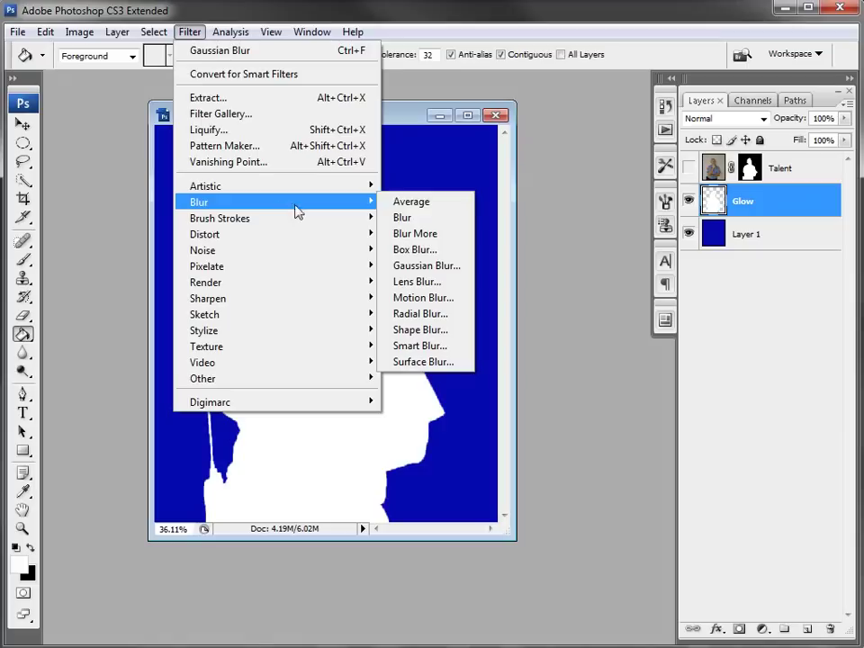
{"action": "left_click", "coordinate": [410, 270]}
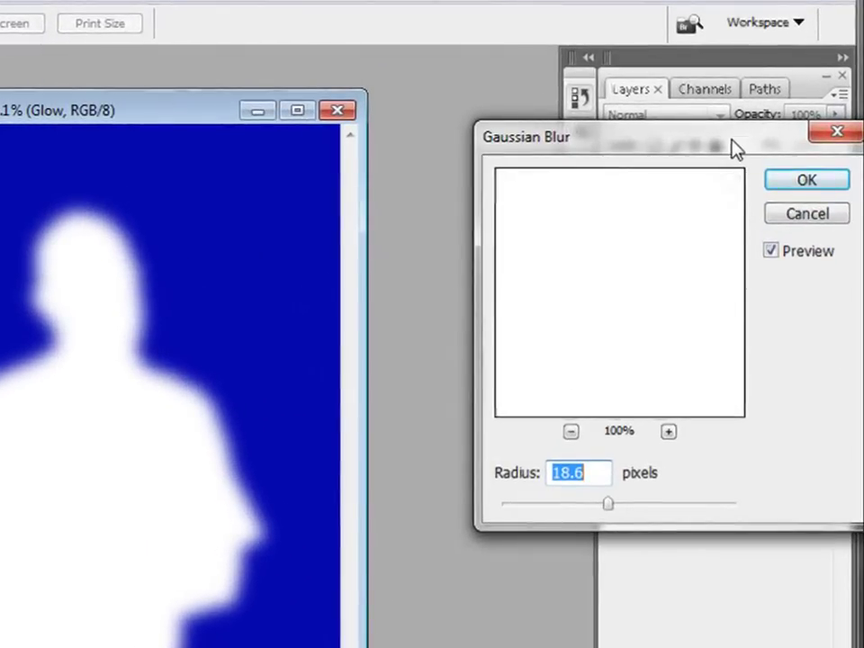
{"action": "left_click_drag", "start_coordinate": [733, 149], "coordinate": [546, 166]}
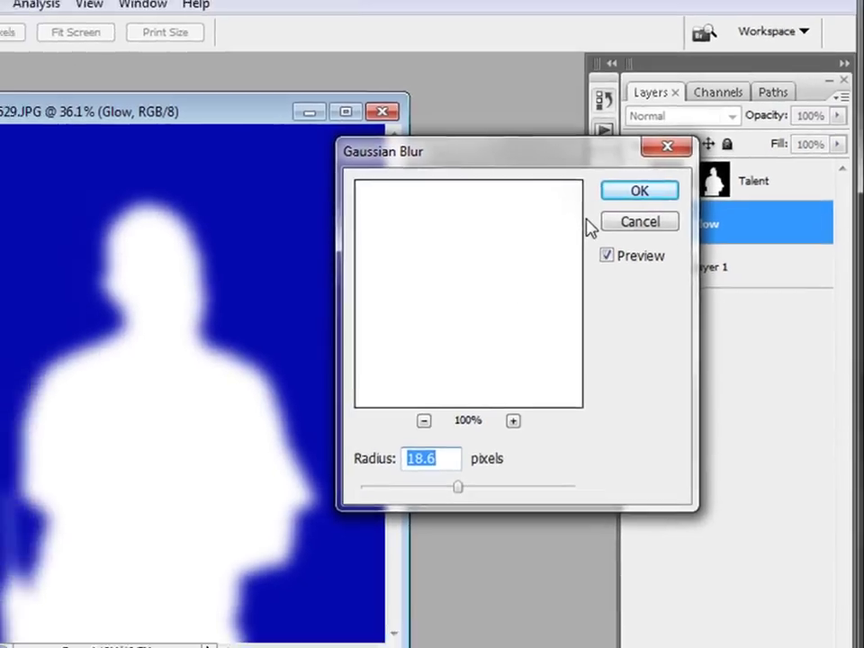
{"action": "left_click", "coordinate": [647, 195]}
{"action": "left_click", "coordinate": [691, 176]}
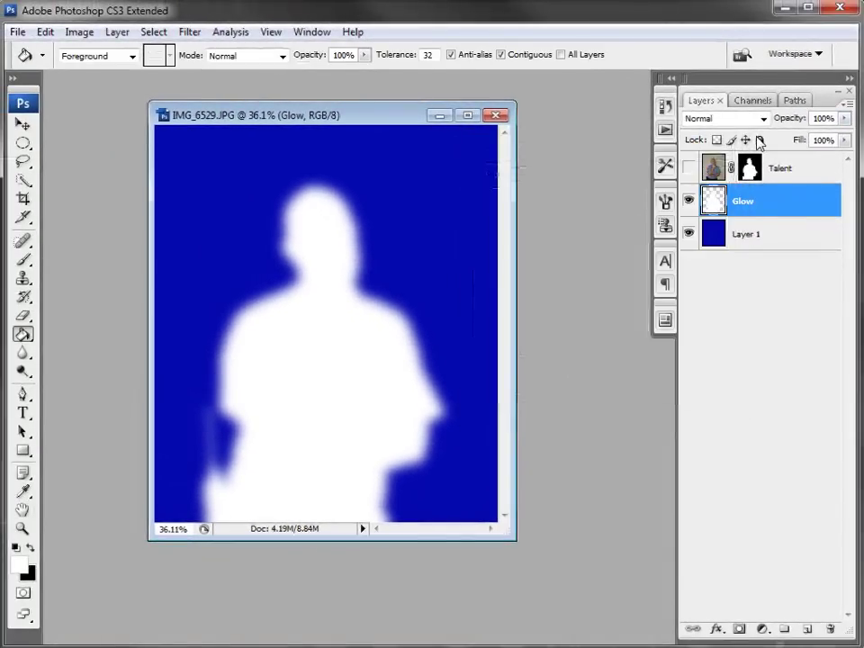
{"action": "left_click", "coordinate": [690, 168]}
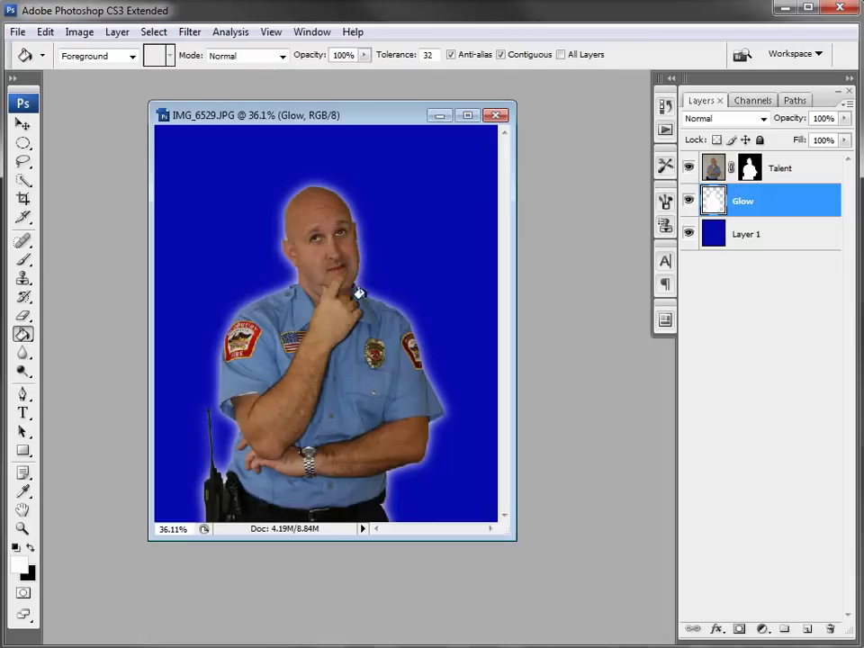
- Lower the Glow layer's opacity to about 27%, checking the halo with it hidden and shown
{"action": "left_click", "coordinate": [844, 119]}
{"action": "left_click_drag", "start_coordinate": [845, 134], "coordinate": [790, 137]}
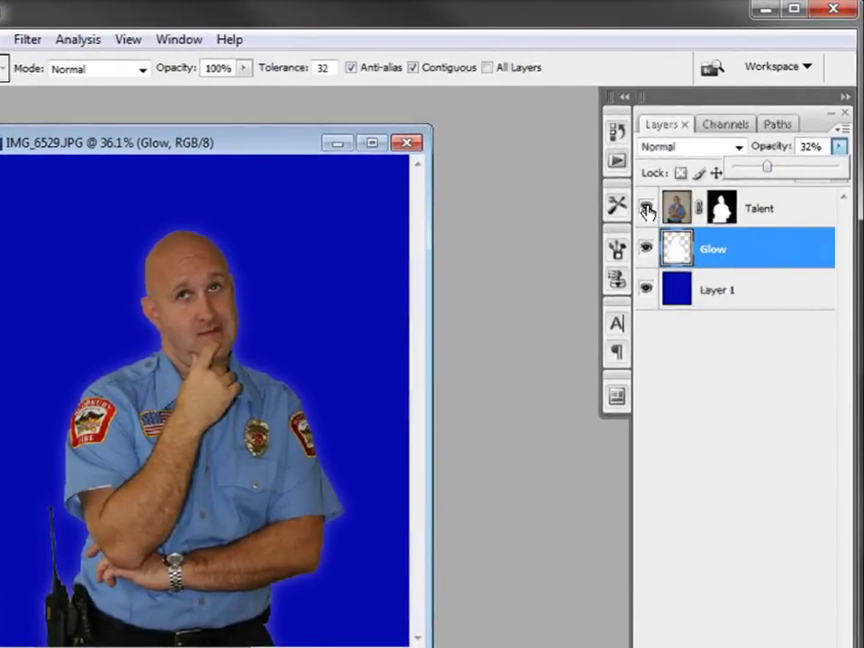
{"action": "left_click", "coordinate": [646, 248]}
{"action": "left_click", "coordinate": [646, 249]}
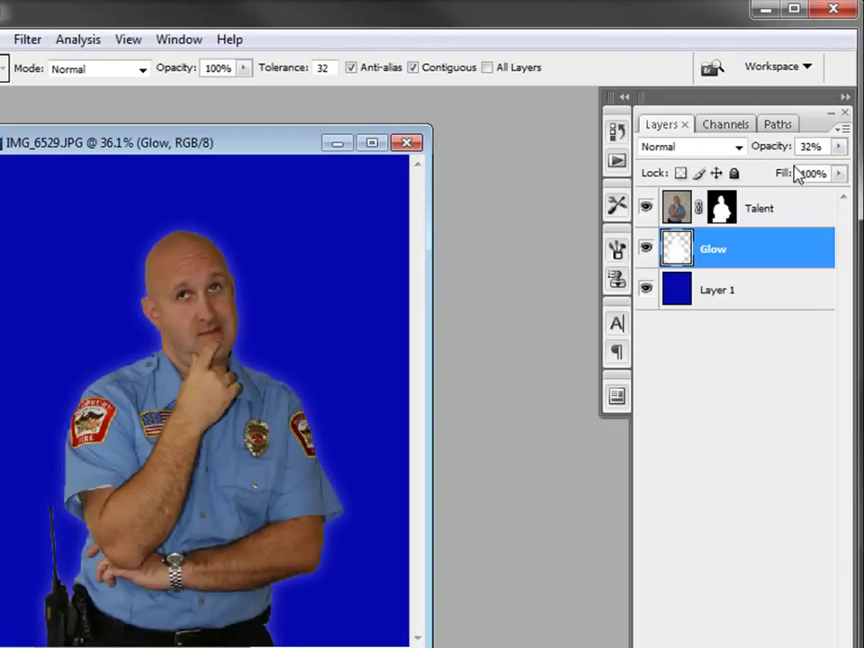
{"action": "left_click", "coordinate": [837, 146]}
{"action": "left_click_drag", "start_coordinate": [766, 174], "coordinate": [766, 174]}
- Apply a second Gaussian Blur to the Glow layer with a 49.6-pixel radius
{"action": "left_click", "coordinate": [35, 40]}
{"action": "mouse_move", "coordinate": [77, 251]}
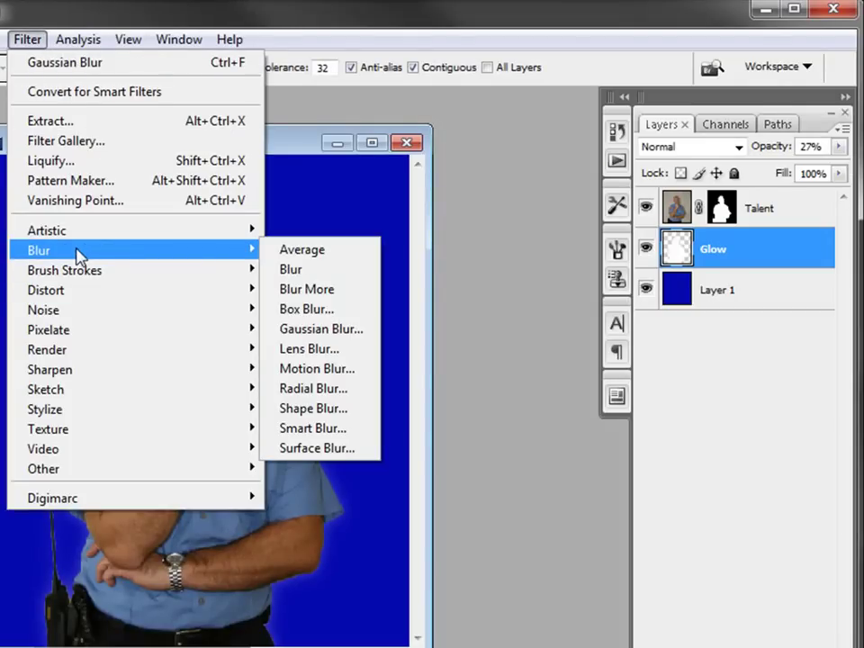
{"action": "left_click", "coordinate": [286, 327]}
{"action": "left_click_drag", "start_coordinate": [477, 502], "coordinate": [515, 498]}
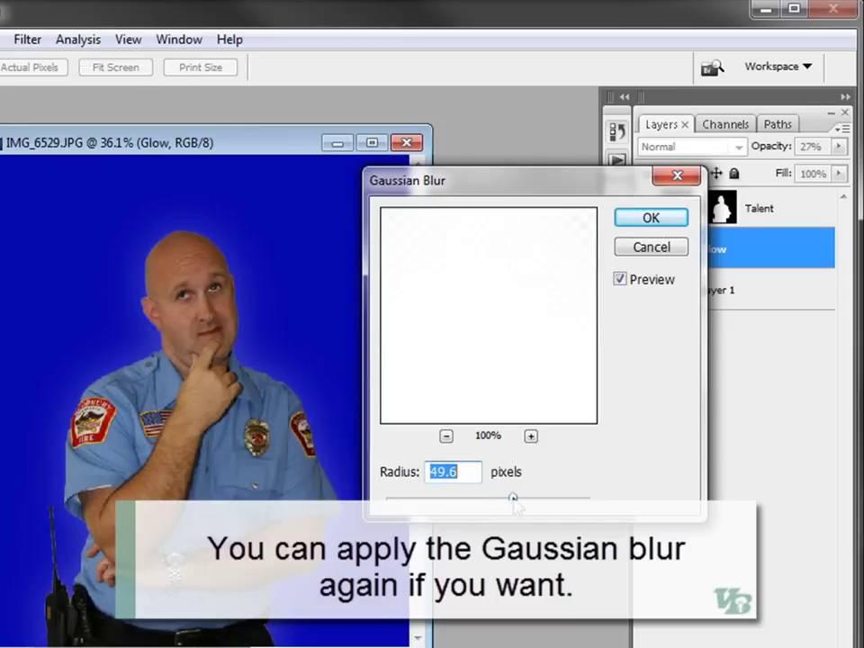
{"action": "left_click", "coordinate": [665, 219]}
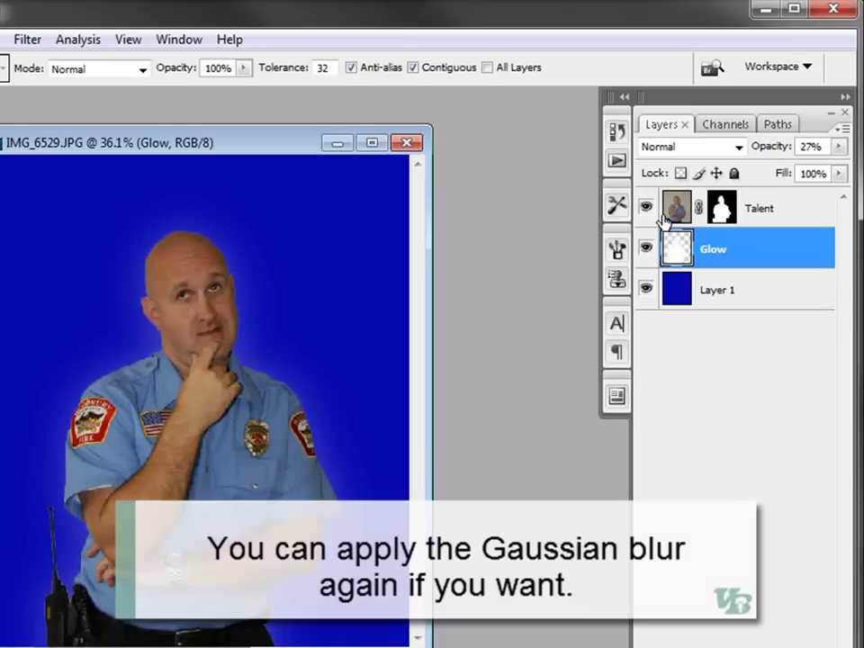
- Toggle the blue background and Glow layers off and on to compare the wider halo
{"action": "left_click", "coordinate": [646, 290]}
{"action": "left_click", "coordinate": [647, 290]}
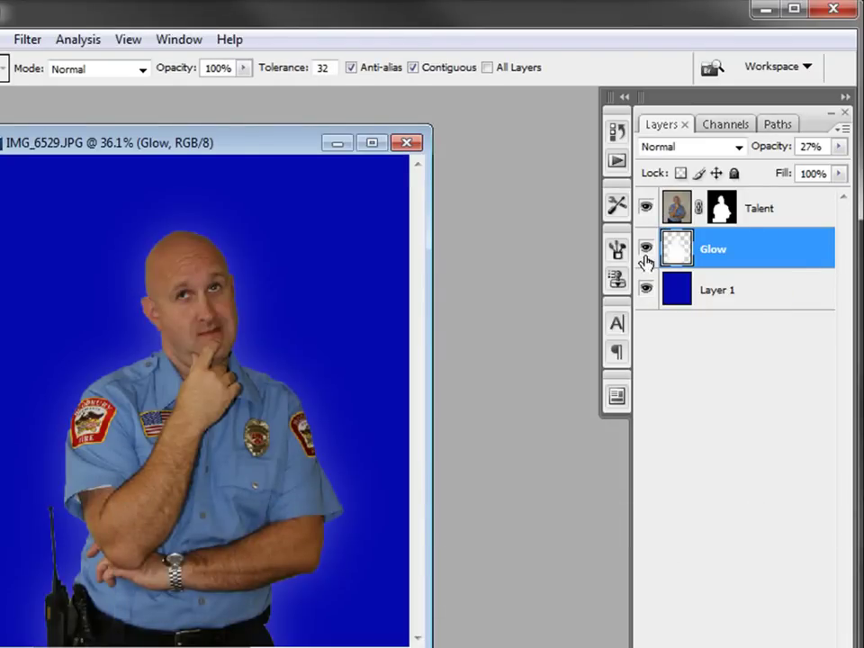
{"action": "left_click", "coordinate": [646, 250]}
{"action": "left_click", "coordinate": [646, 250]}
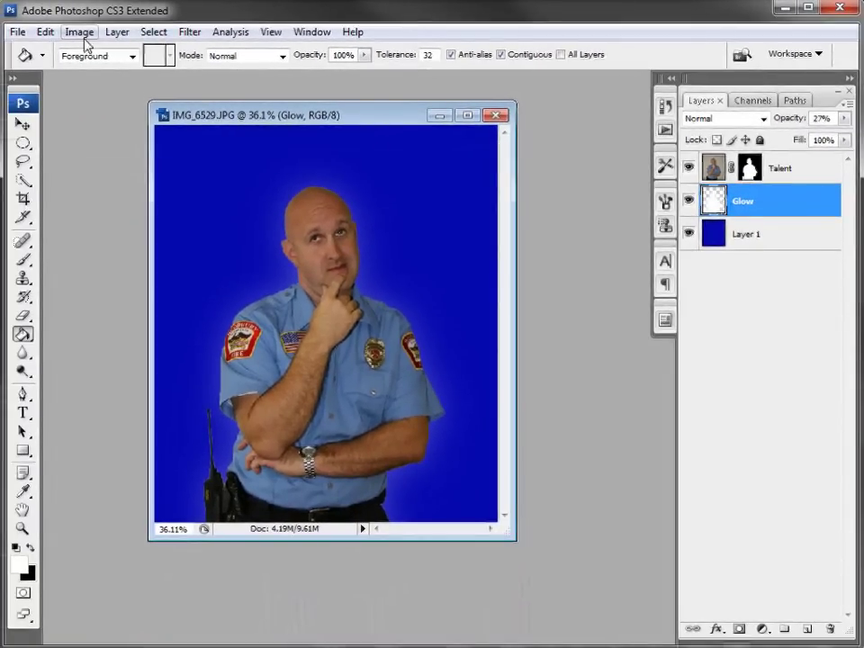
{"action": "left_click", "coordinate": [79, 31]}
{"action": "left_click", "coordinate": [47, 33]}
{"action": "left_click", "coordinate": [47, 32]}
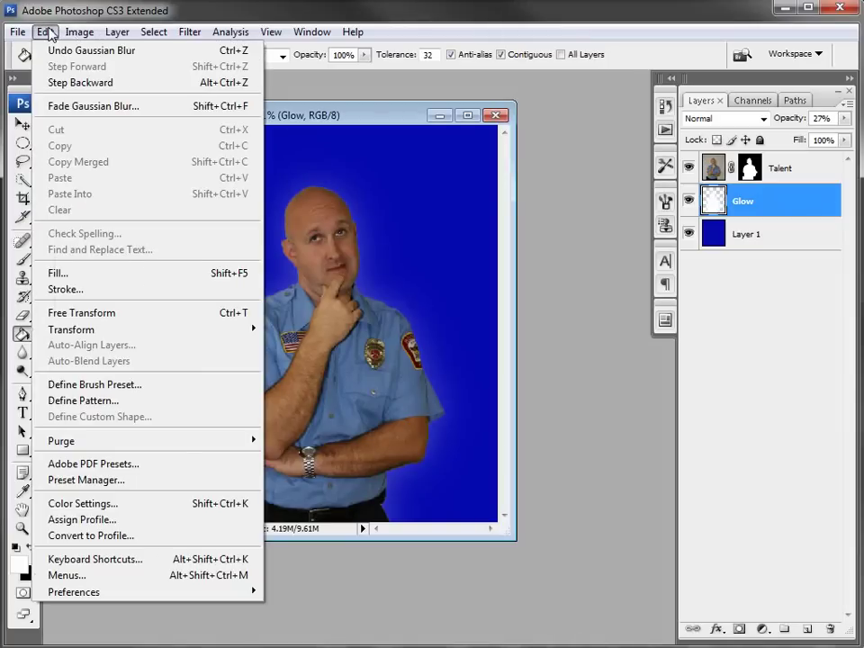
- Commit a Free Transform on the Glow layer and hide the blue Layer 1
{"action": "left_click", "coordinate": [90, 313]}
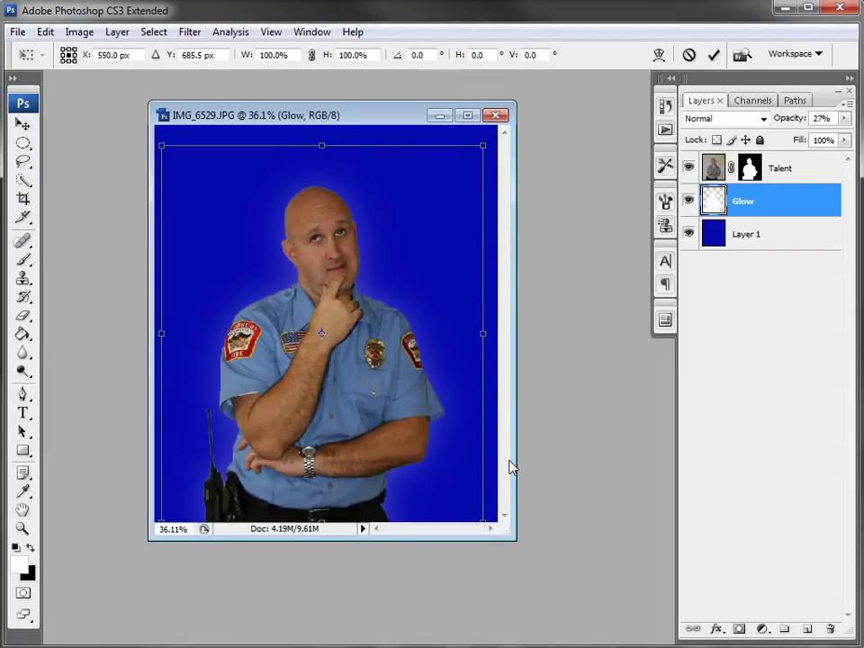
{"action": "key", "text": "Return"}
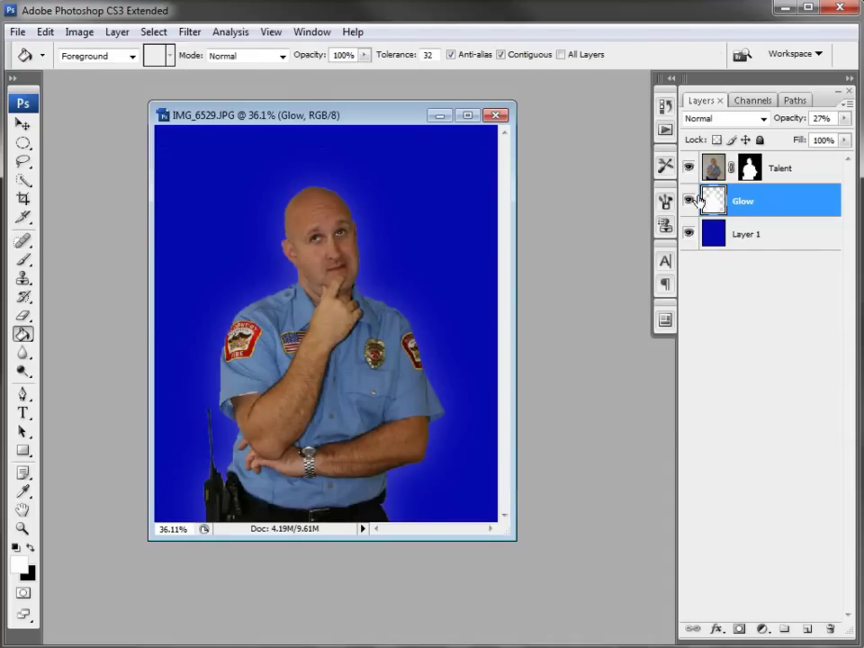
{"action": "left_click", "coordinate": [690, 234]}
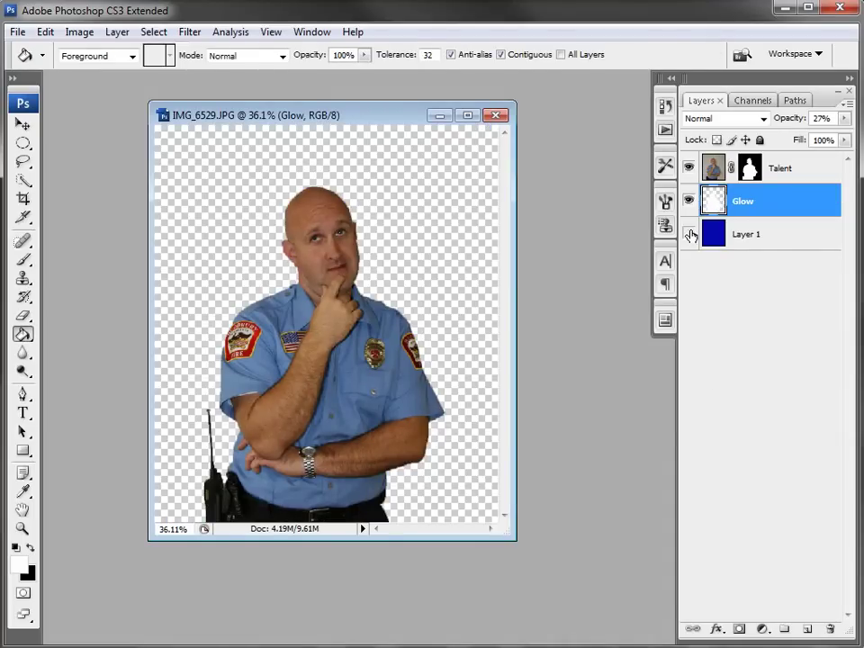